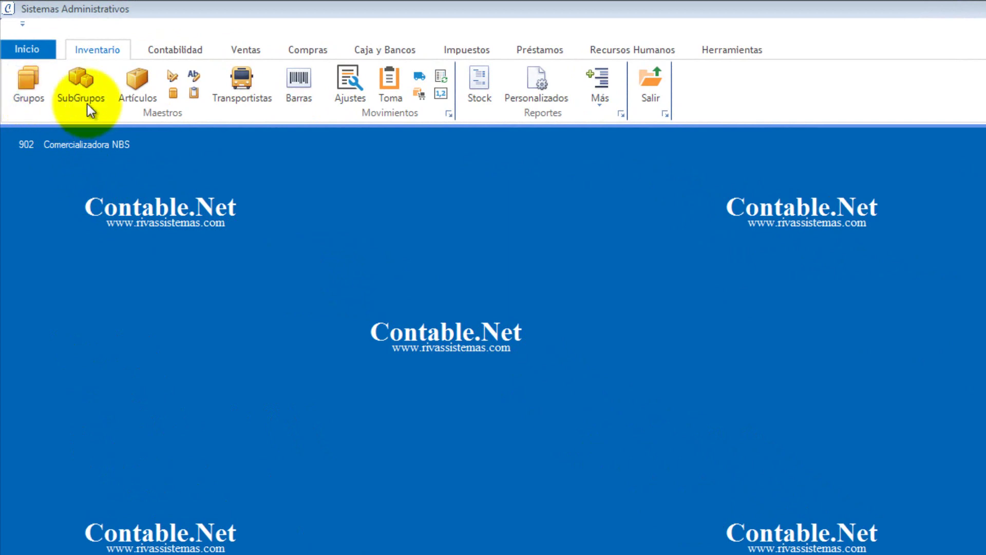
# Look at the catalogue of units of measure (Medidas) and close it
pyautogui.click(174, 82)
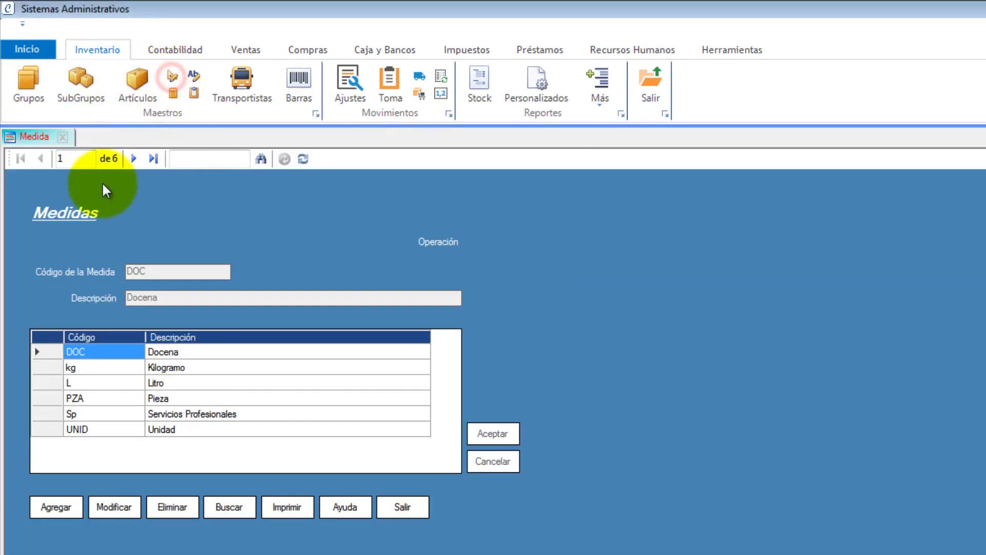
pyautogui.click(57, 142)
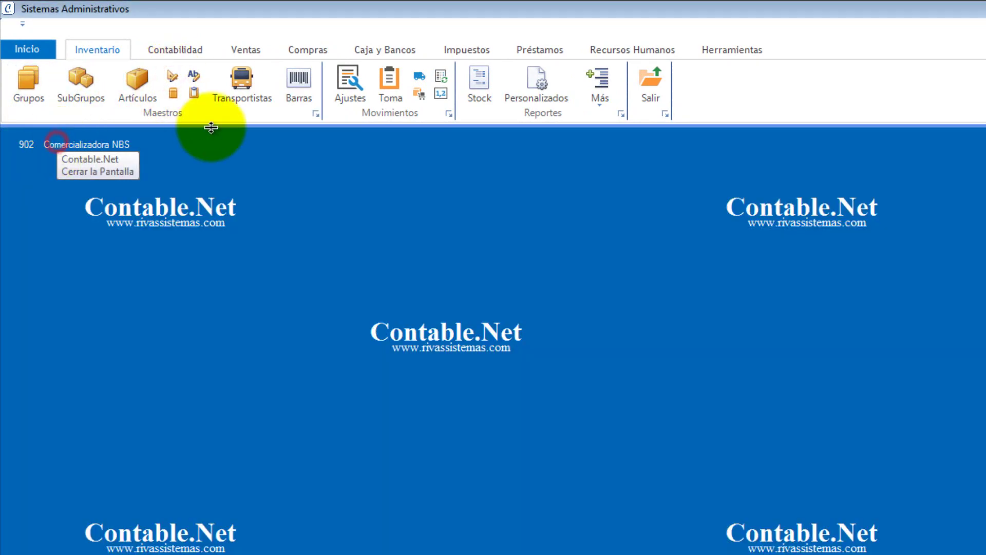
# Start a new record in the inventory articles master and give it the article code 8000
pyautogui.click(137, 96)
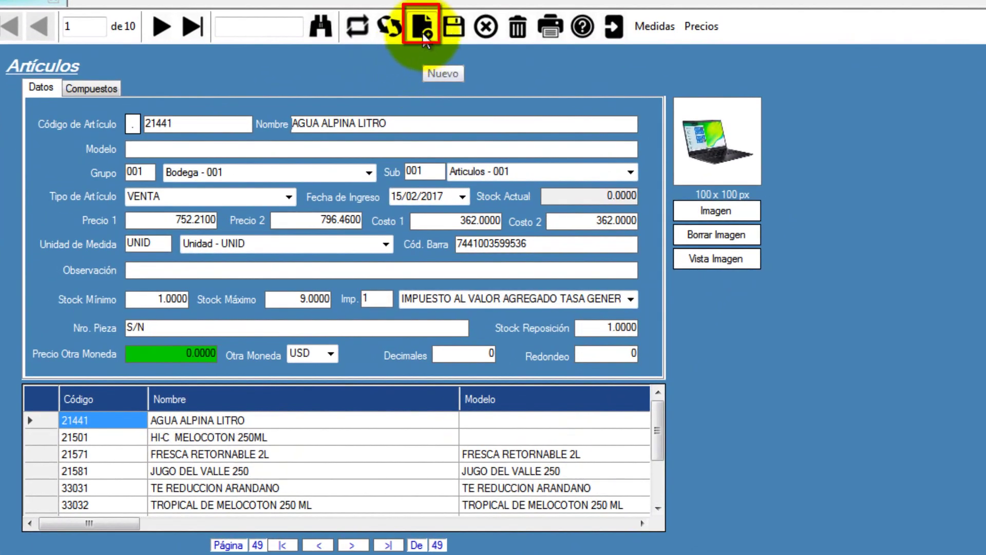
pyautogui.click(423, 28)
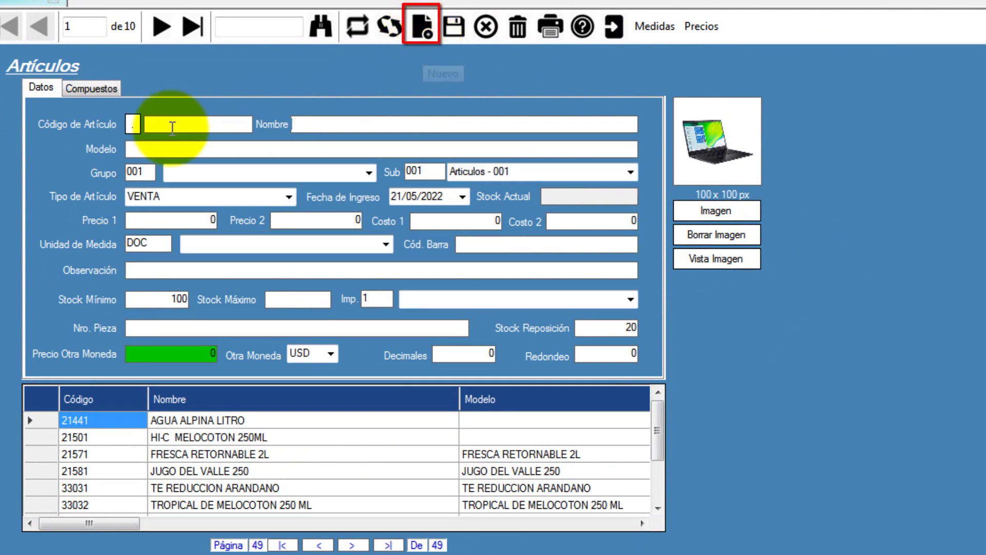
pyautogui.click(225, 122)
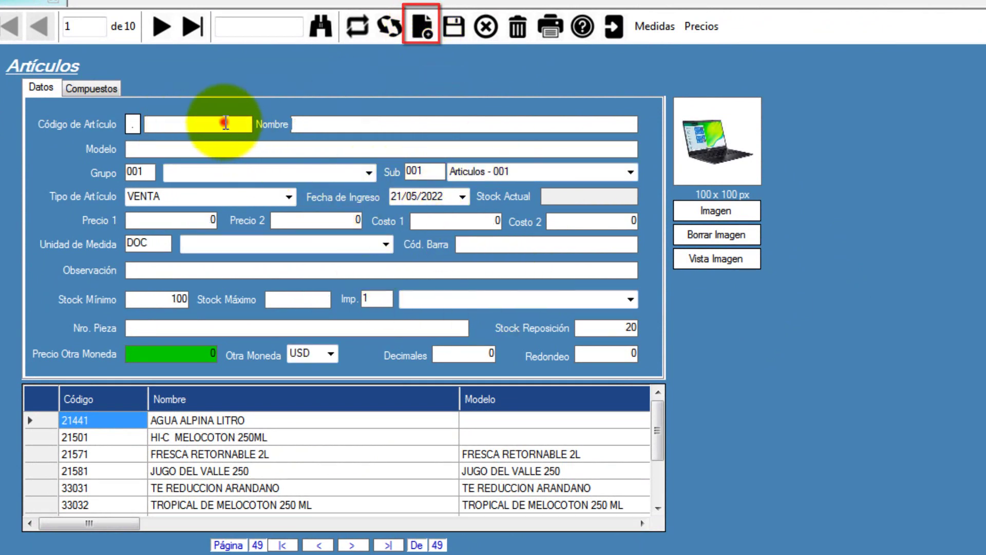
pyautogui.write('800')
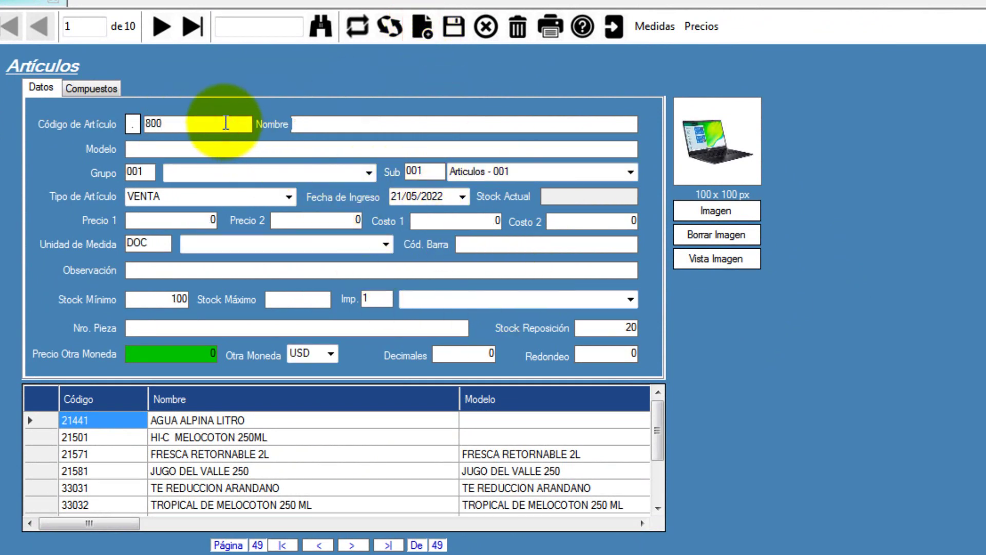
pyautogui.write('0')
# Name the article "Teclado Microsoft Generico" and enter 2500 as its model
pyautogui.click(310, 125)
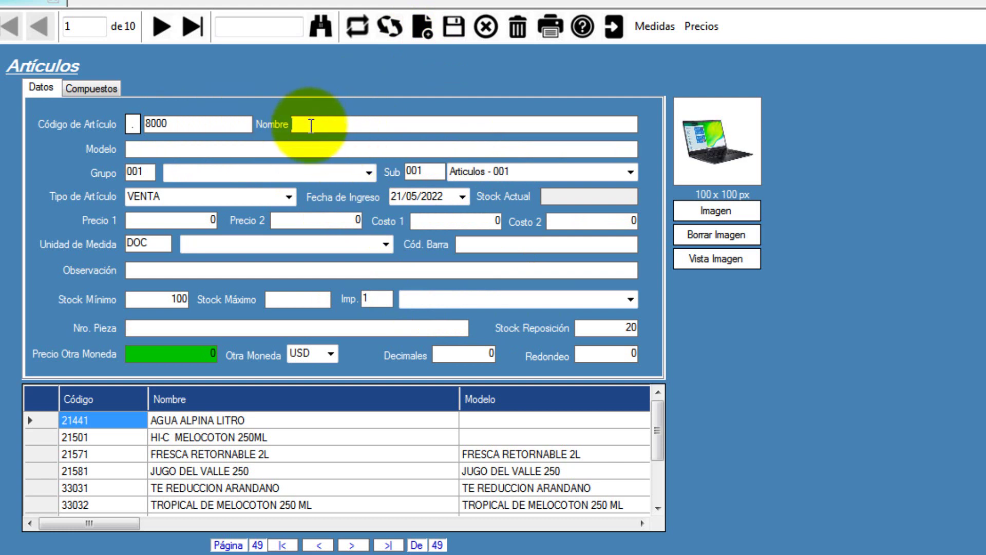
pyautogui.click(311, 126)
pyautogui.write('teclado')
pyautogui.press('Home')
pyautogui.press('Delete')
pyautogui.write('TecladoMicrosoft')
pyautogui.press('Left')
pyautogui.press('Left')
pyautogui.press('Left')
pyautogui.press('Left')
pyautogui.press('Left')
pyautogui.press('Left')
pyautogui.press('Left')
pyautogui.press('End')
pyautogui.write('Generico')
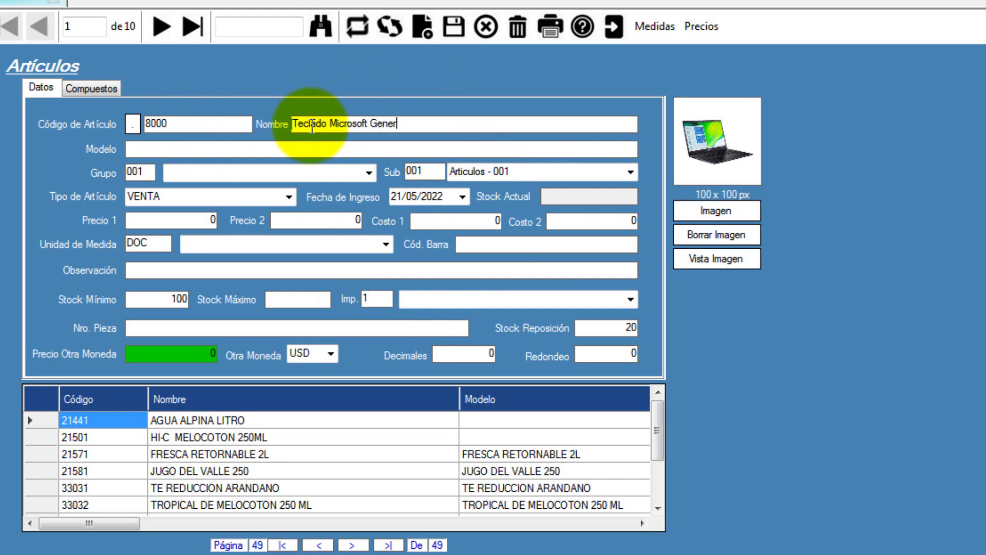
pyautogui.click(185, 150)
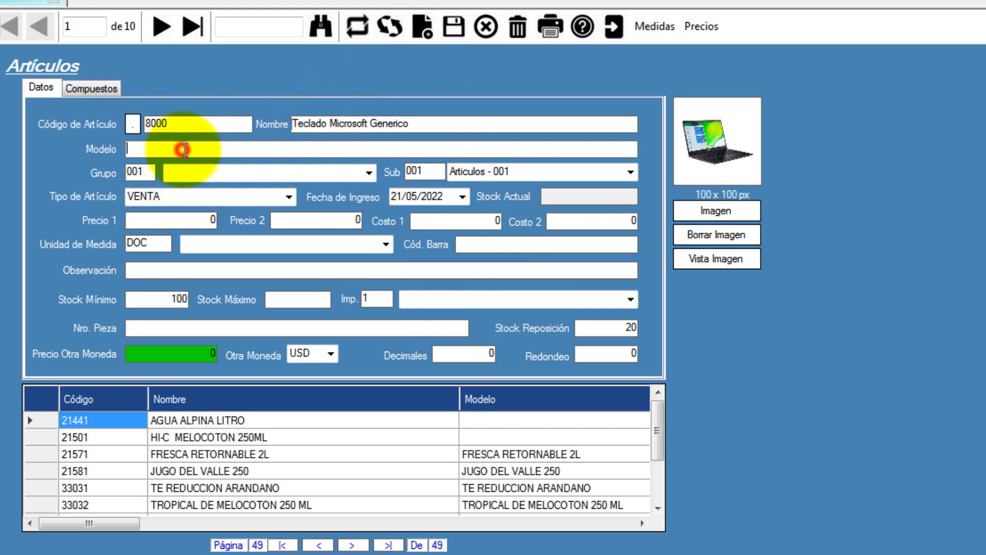
pyautogui.write('2500')
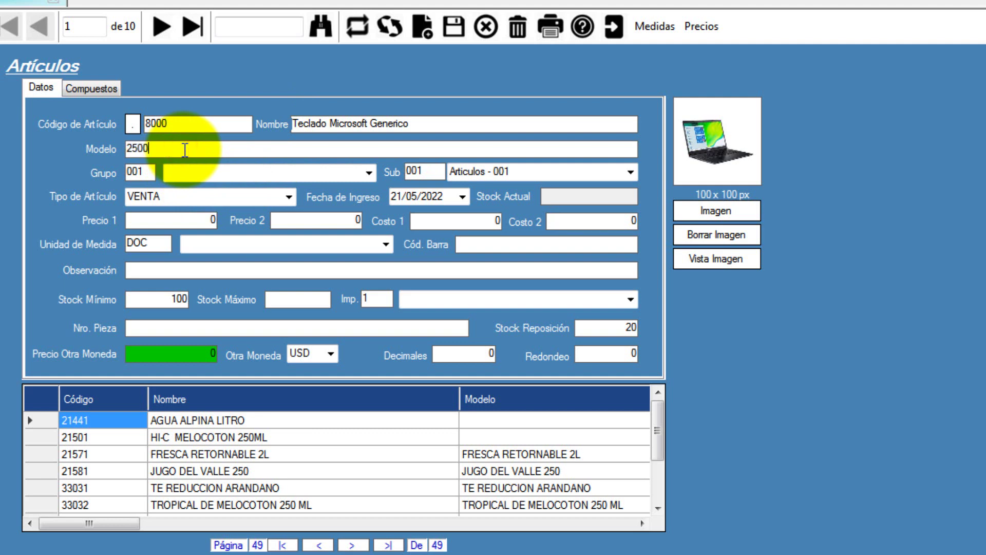
# Assign the article to the group Teclados - 003 and the subgroup Teclados alambricos - 003001
pyautogui.click(369, 168)
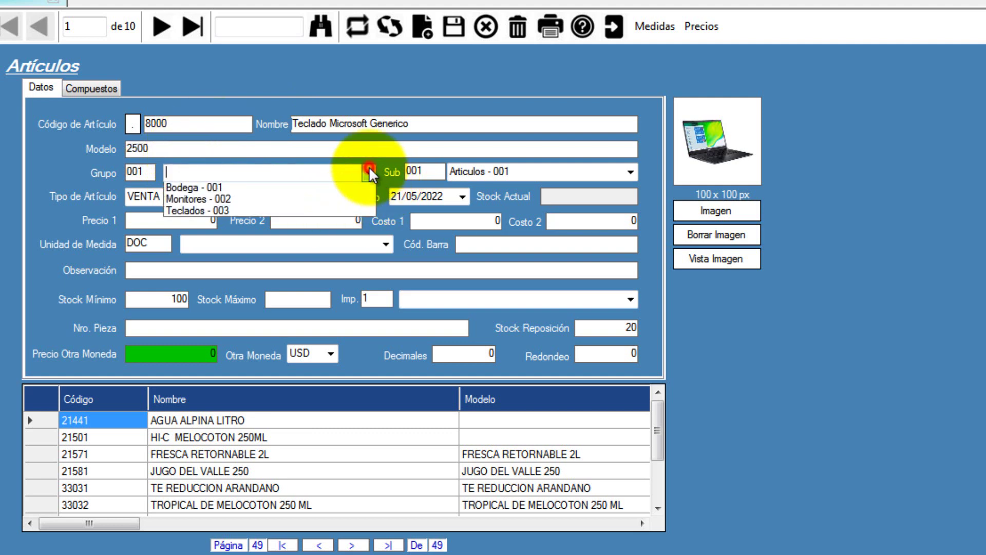
pyautogui.click(236, 212)
pyautogui.click(629, 171)
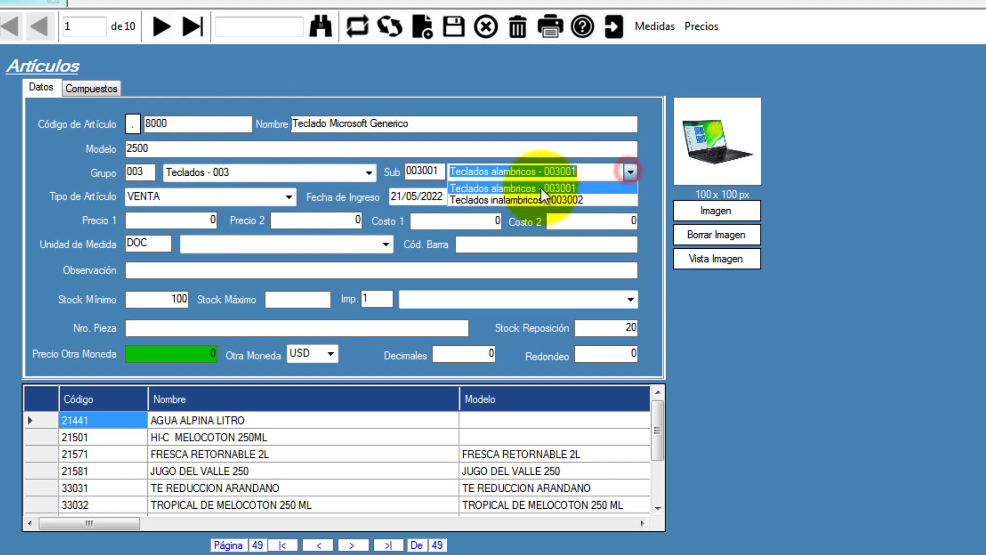
pyautogui.click(575, 185)
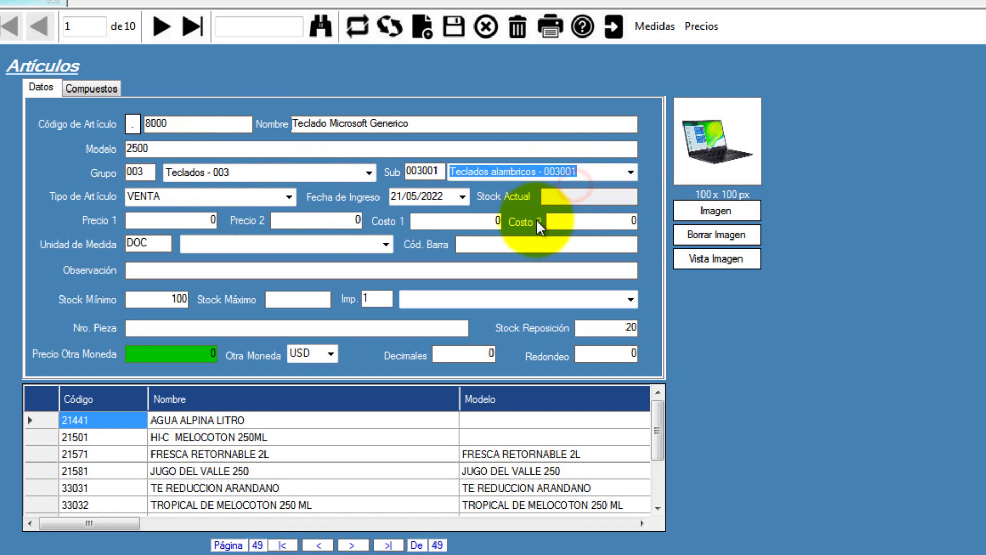
# Choose VENTA as the article type, leaving the current stock empty
pyautogui.click(329, 197)
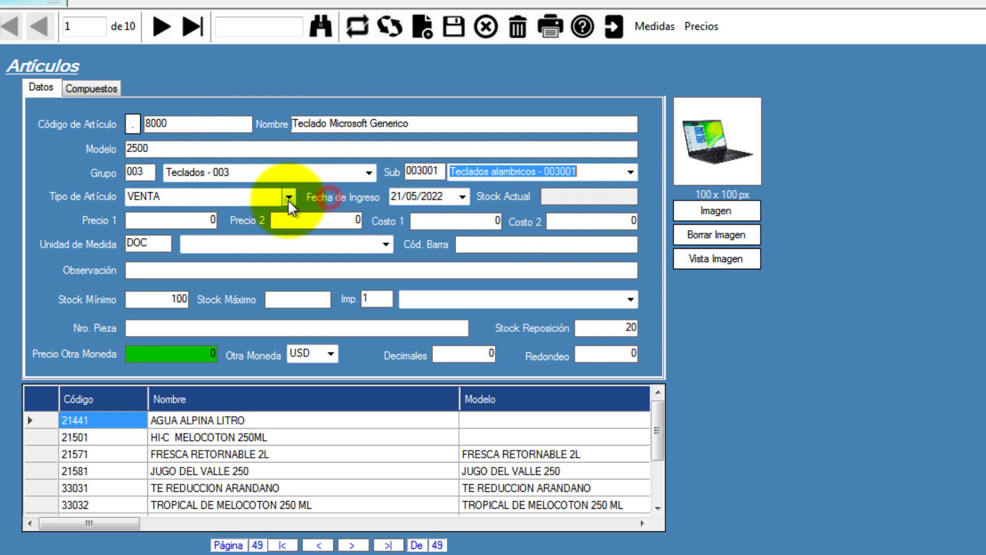
pyautogui.click(289, 201)
pyautogui.click(184, 211)
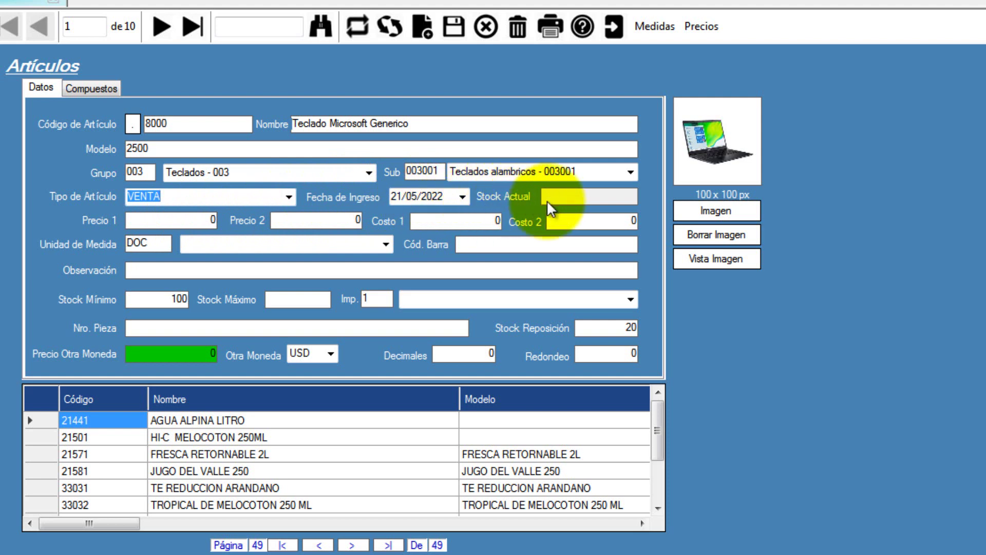
pyautogui.click(578, 196)
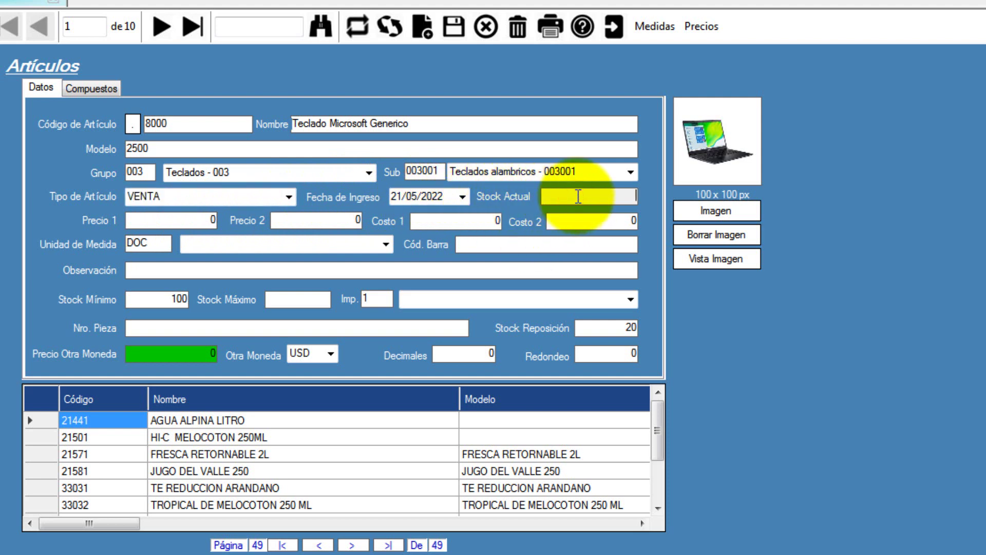
pyautogui.click(577, 196)
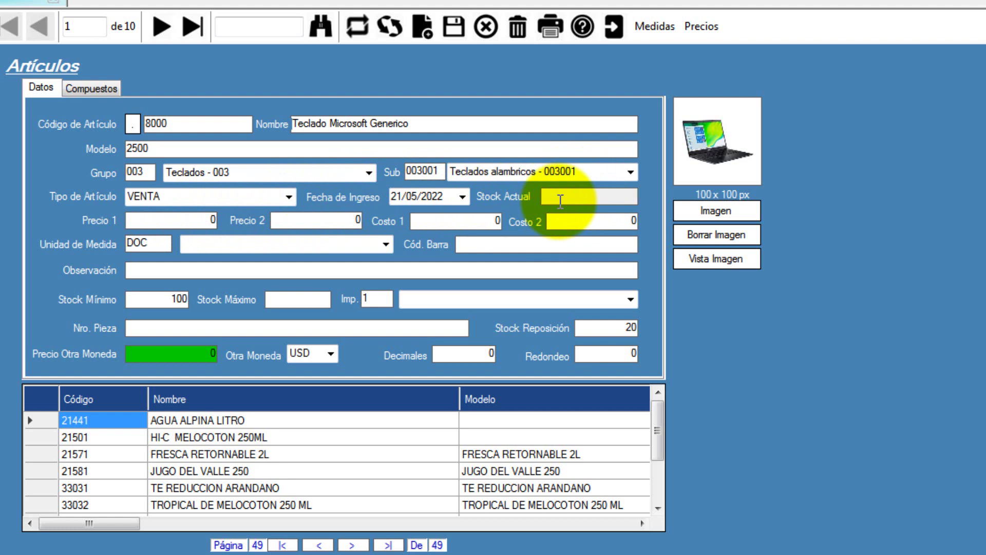
# Set the article's Precio 1 to 25 and its Costo 1 to 20
pyautogui.click(195, 221)
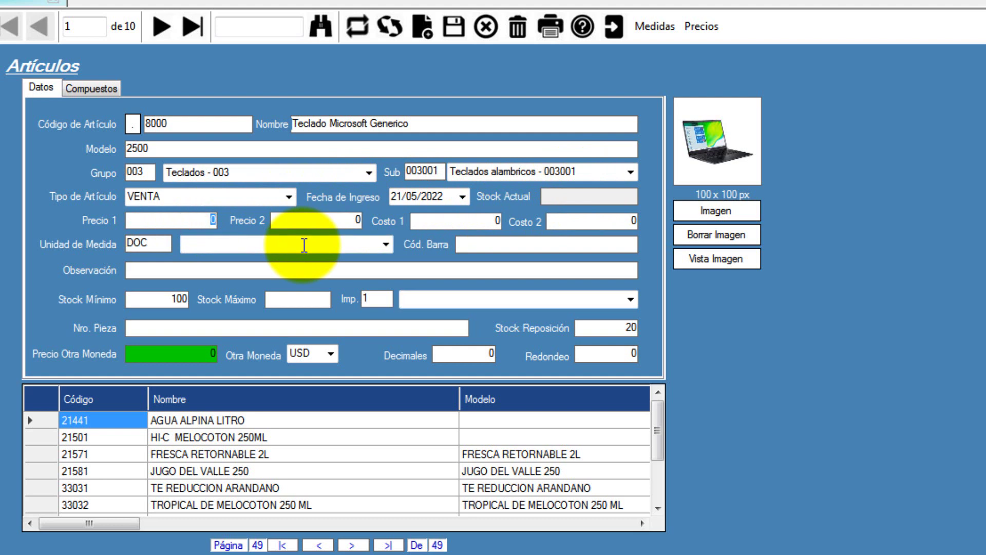
pyautogui.write('25')
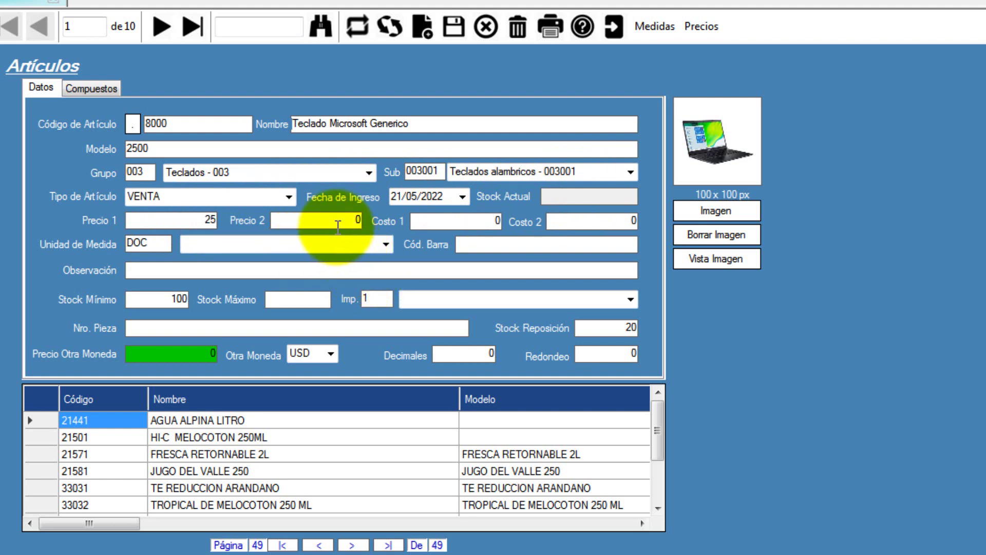
pyautogui.click(444, 223)
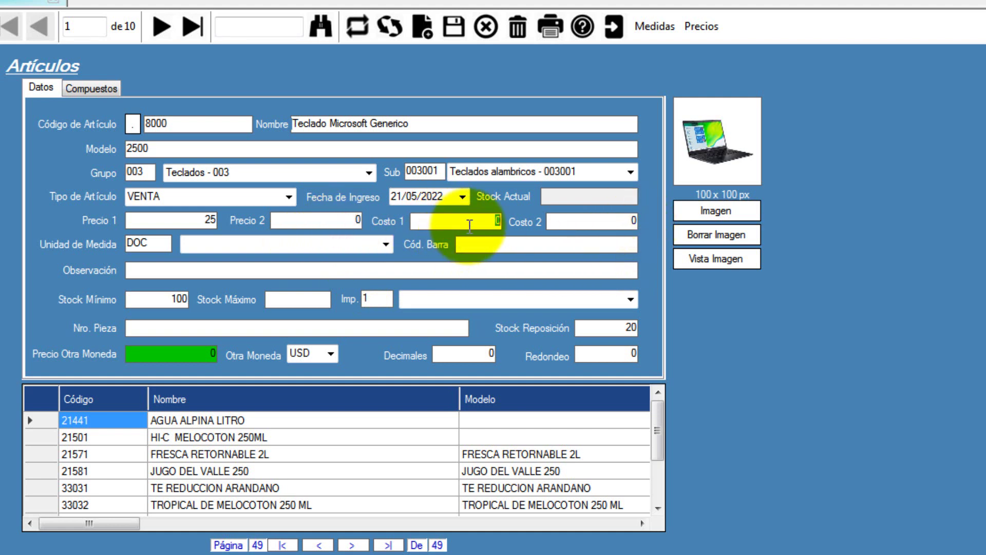
pyautogui.write('20')
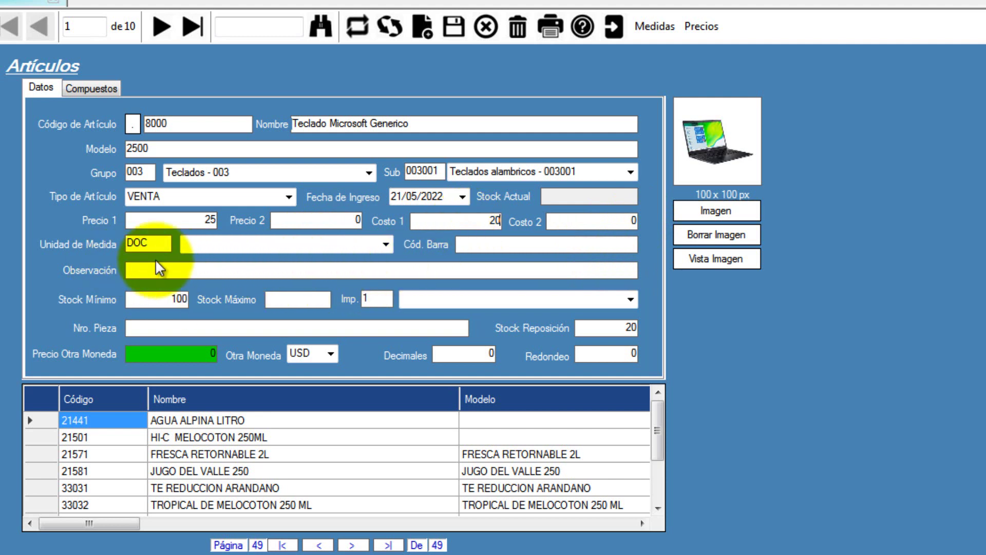
pyautogui.click(385, 245)
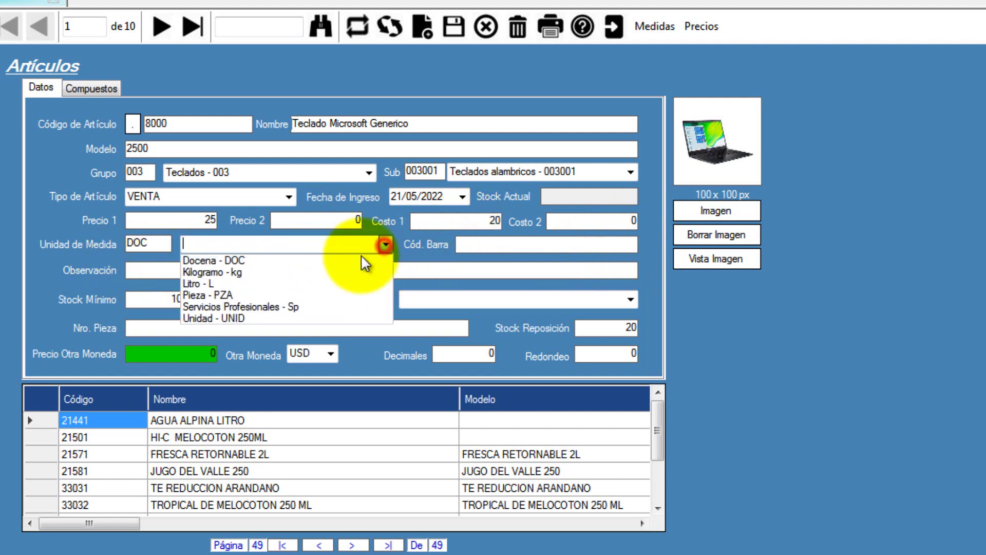
pyautogui.click(250, 316)
pyautogui.click(529, 251)
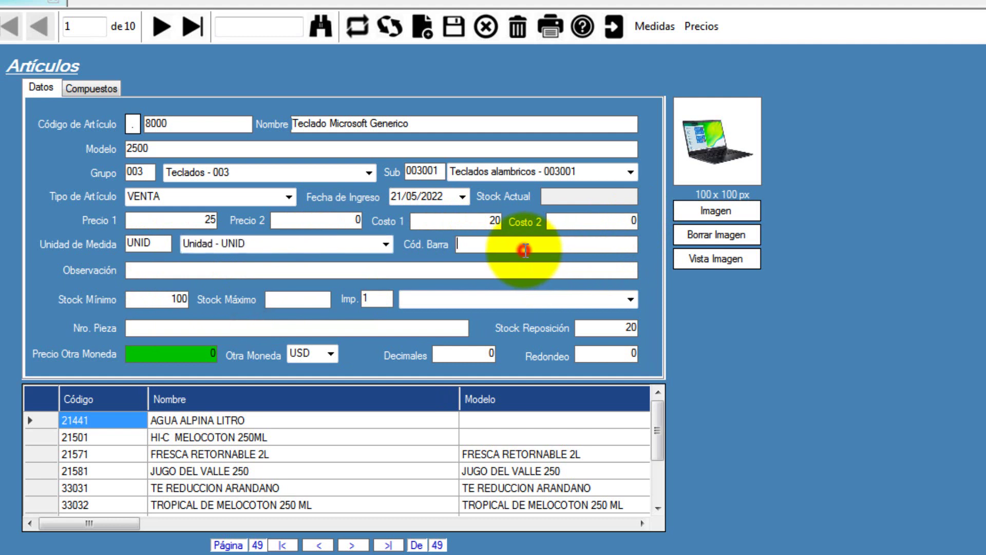
pyautogui.write('125698547854')
# Set the article's minimum stock to 10 and its maximum stock to 100
pyautogui.click(289, 300)
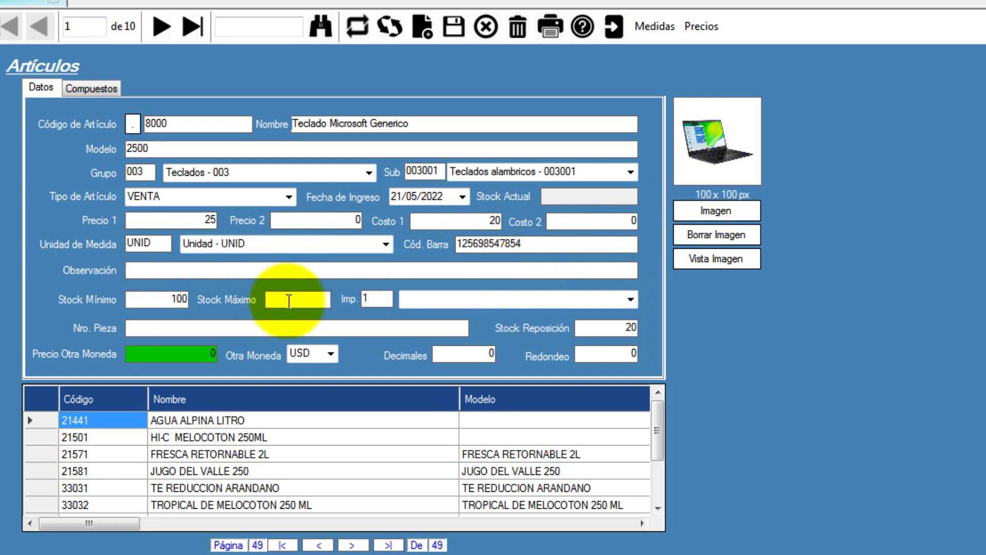
pyautogui.click(245, 271)
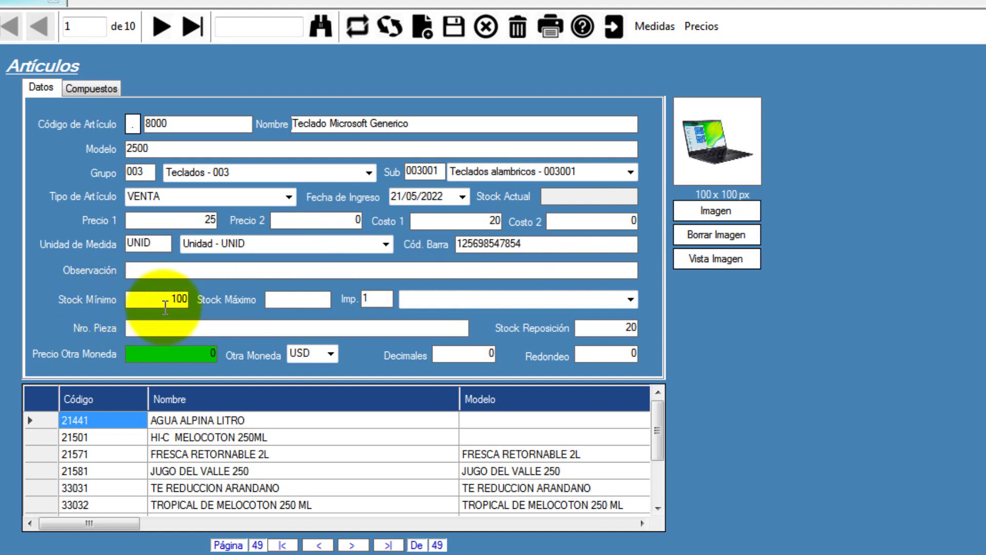
pyautogui.click(285, 299)
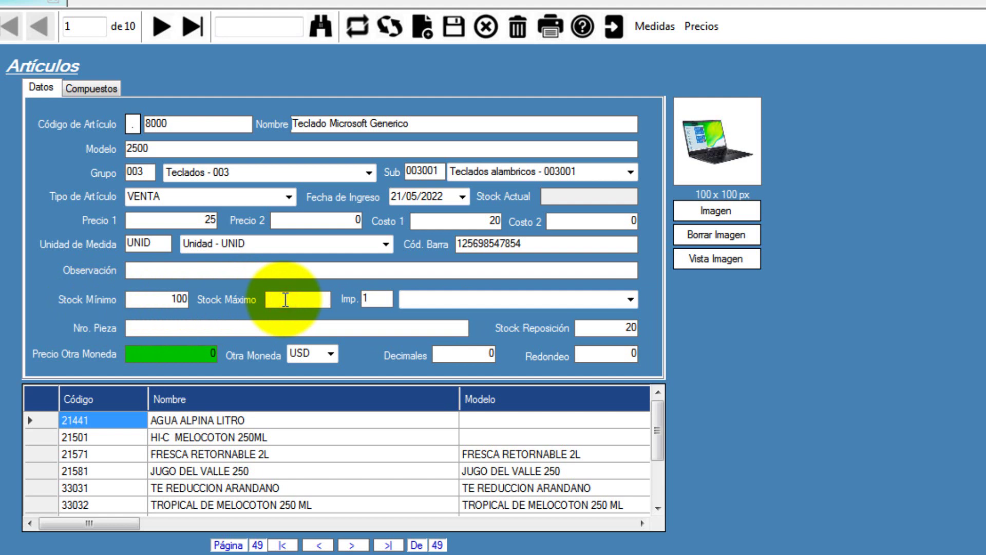
pyautogui.click(160, 300)
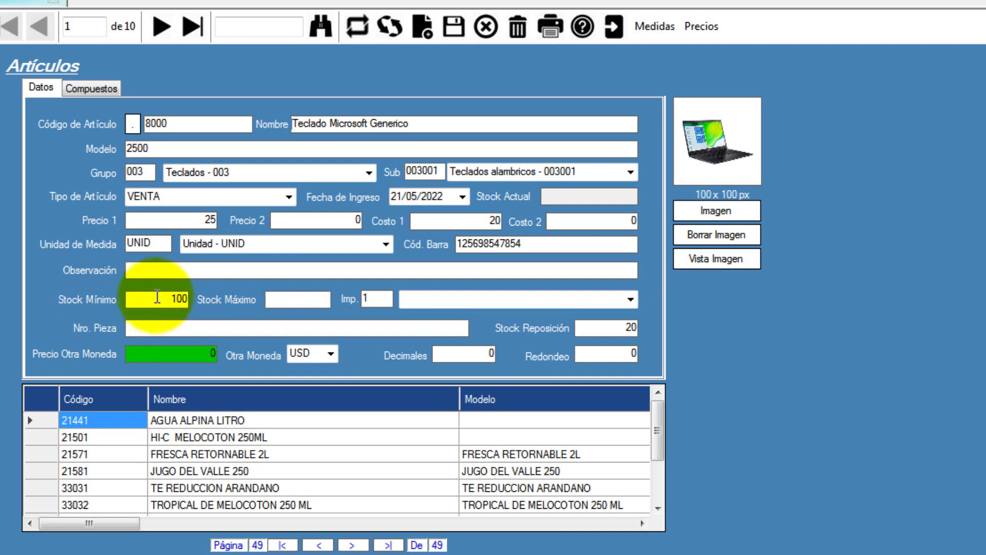
pyautogui.moveTo(165, 299); pyautogui.dragTo(228, 304)
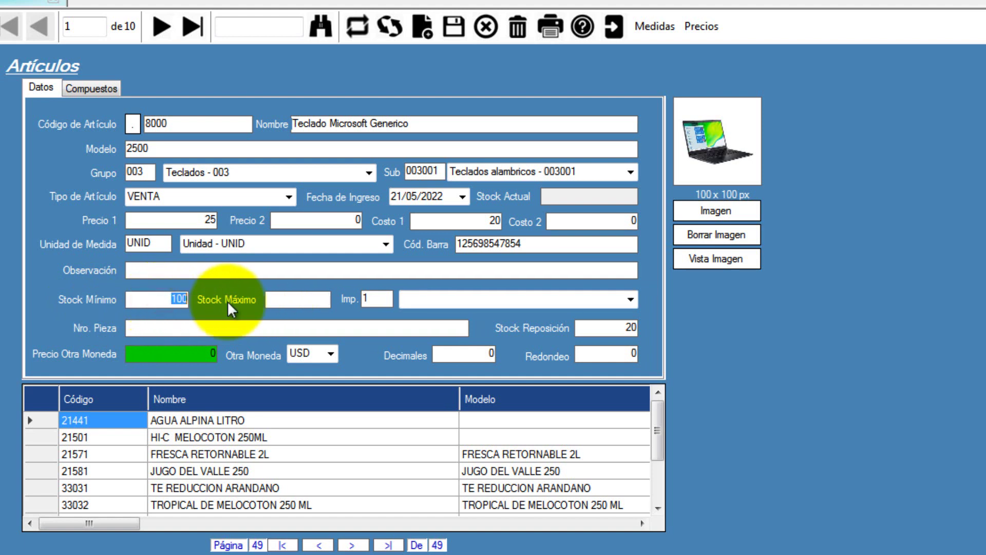
pyautogui.write('10')
pyautogui.click(300, 302)
pyautogui.click(300, 302)
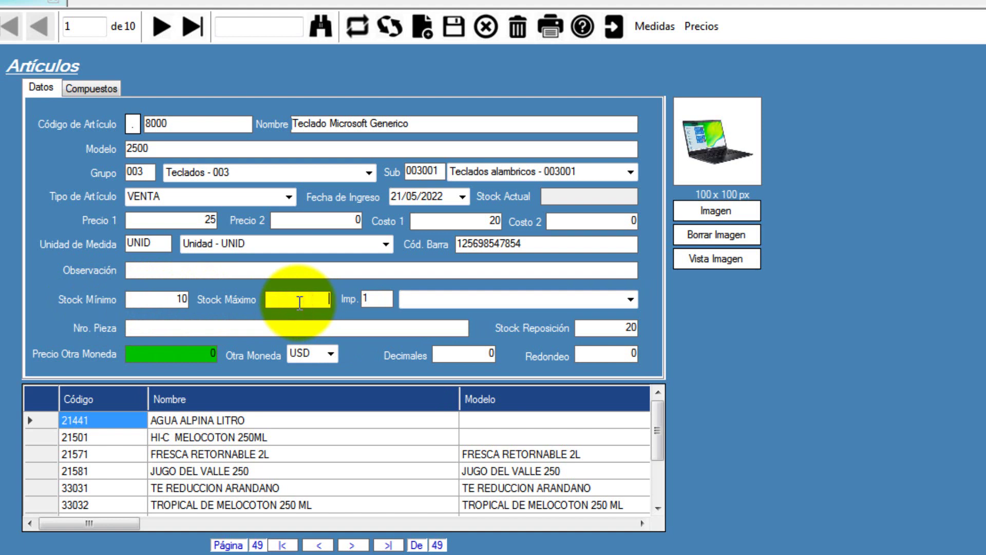
pyautogui.write('100')
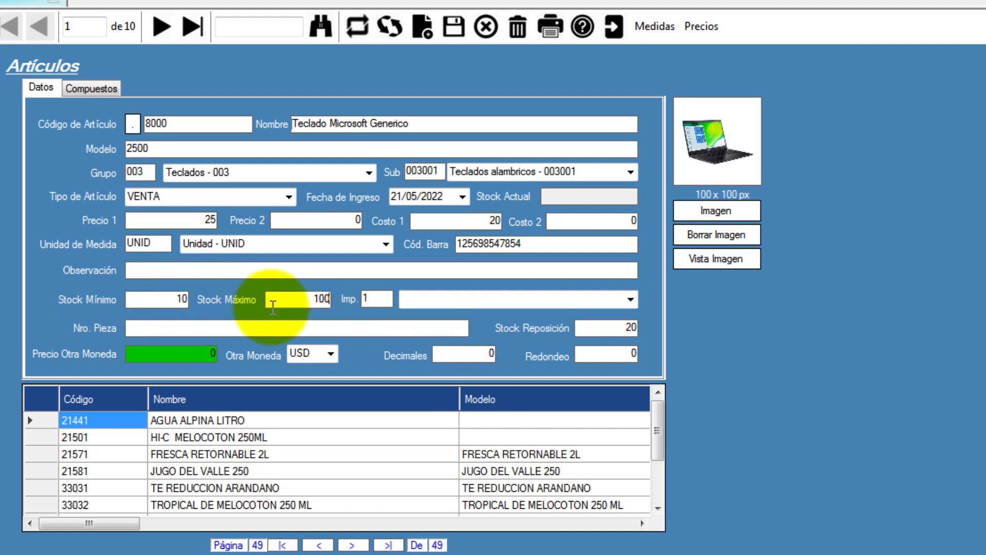
pyautogui.press('Tab')
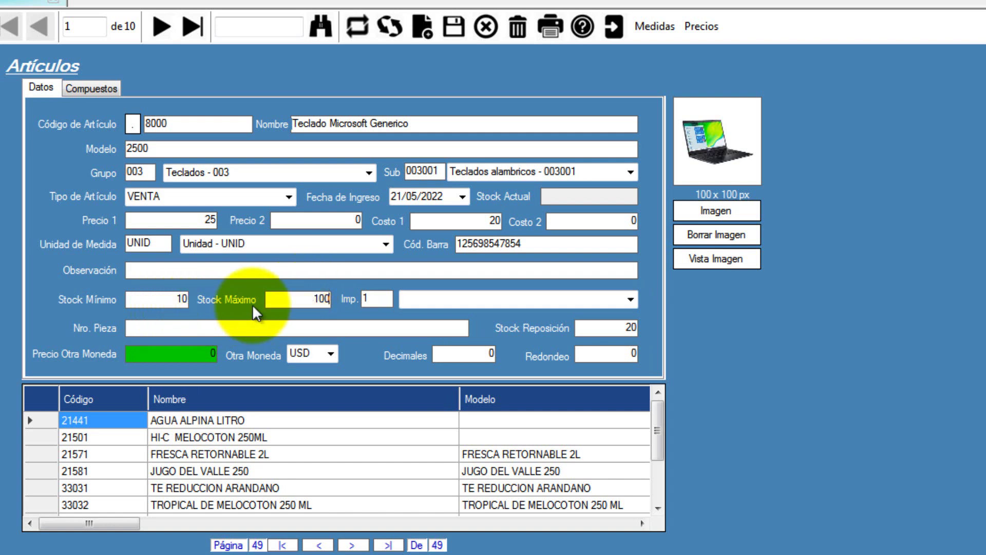
# Assign the tax IMPUESTO AL VALOR AGREGADO TASA GENERAL - 1 to the article
pyautogui.click(145, 303)
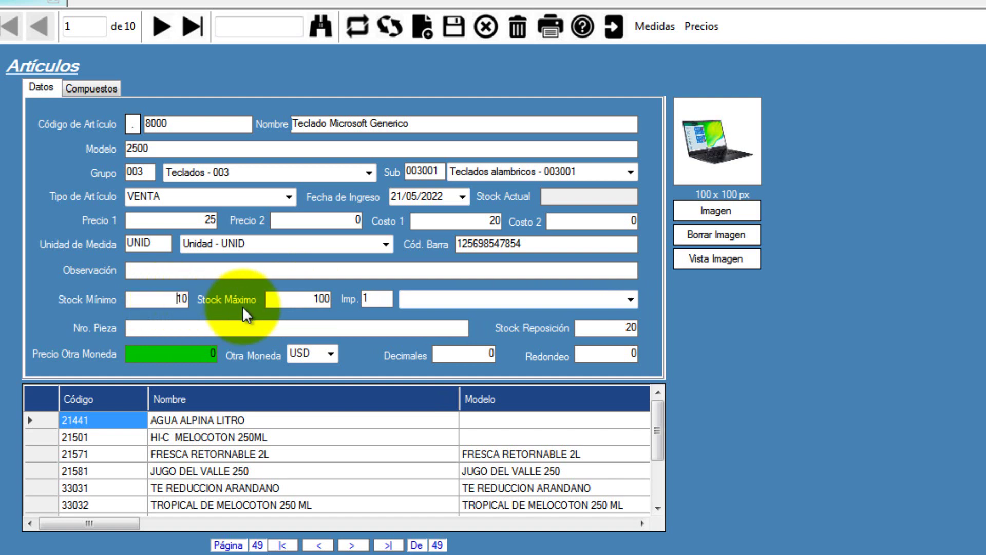
pyautogui.click(302, 302)
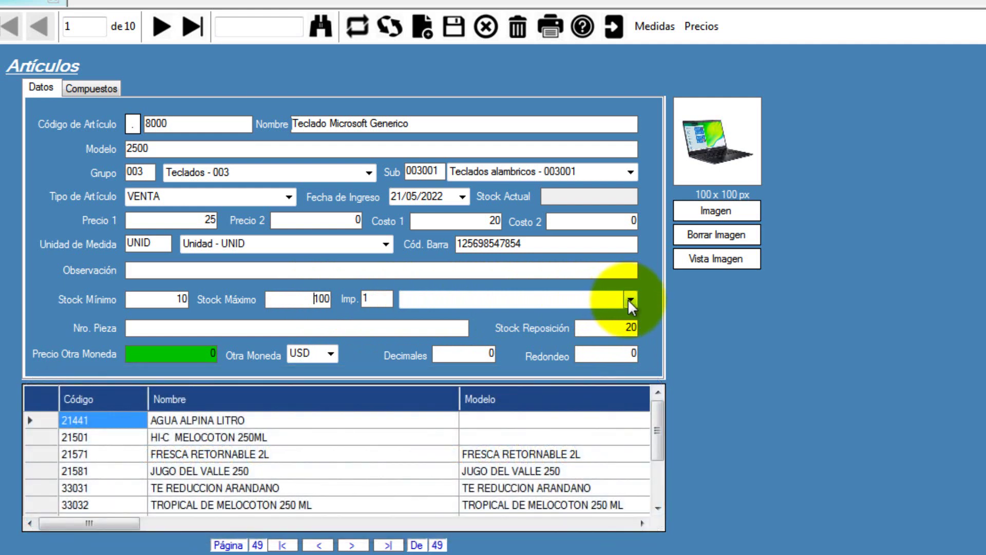
pyautogui.click(628, 299)
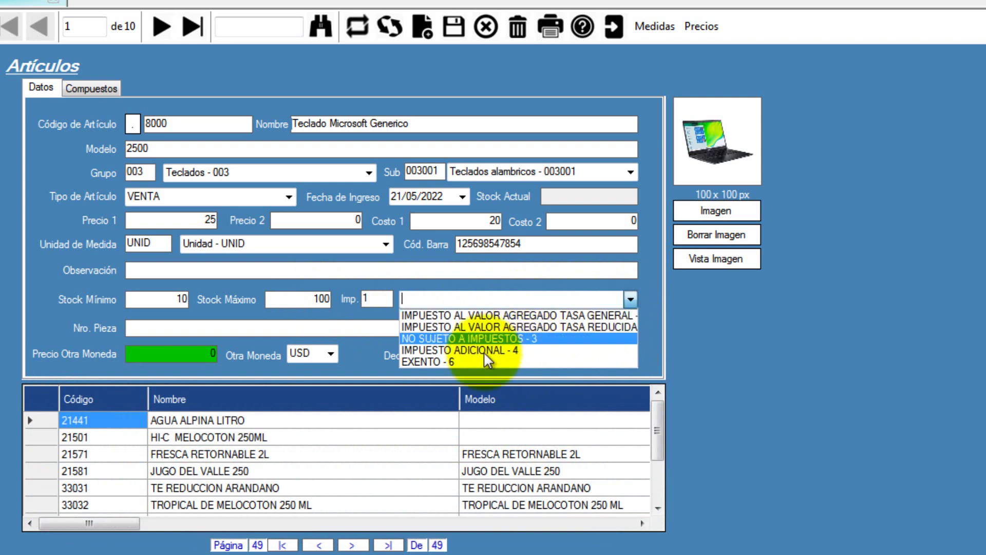
pyautogui.click(497, 318)
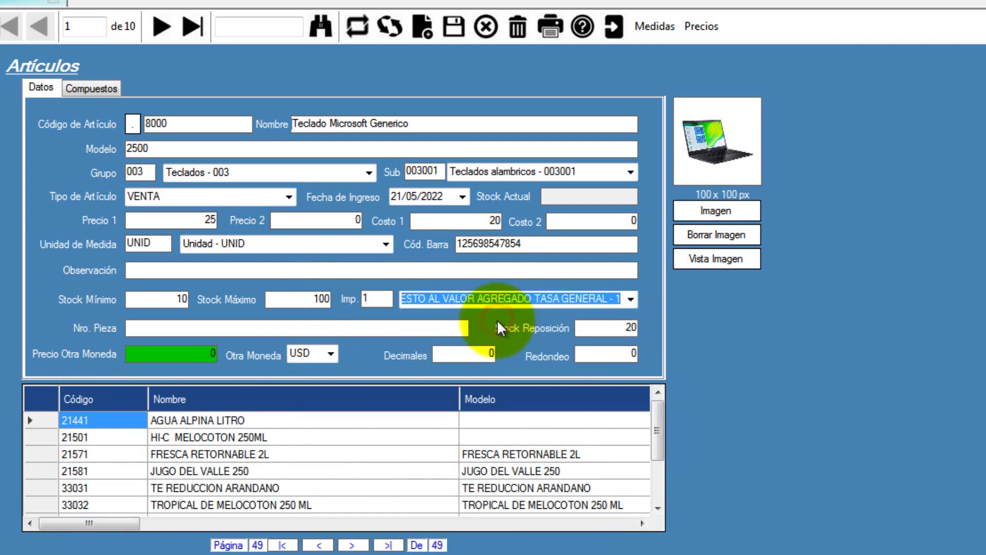
# Review the article's tax, Stock Reposición, Decimales and Redondeo fields and its list of component articles
pyautogui.click(374, 299)
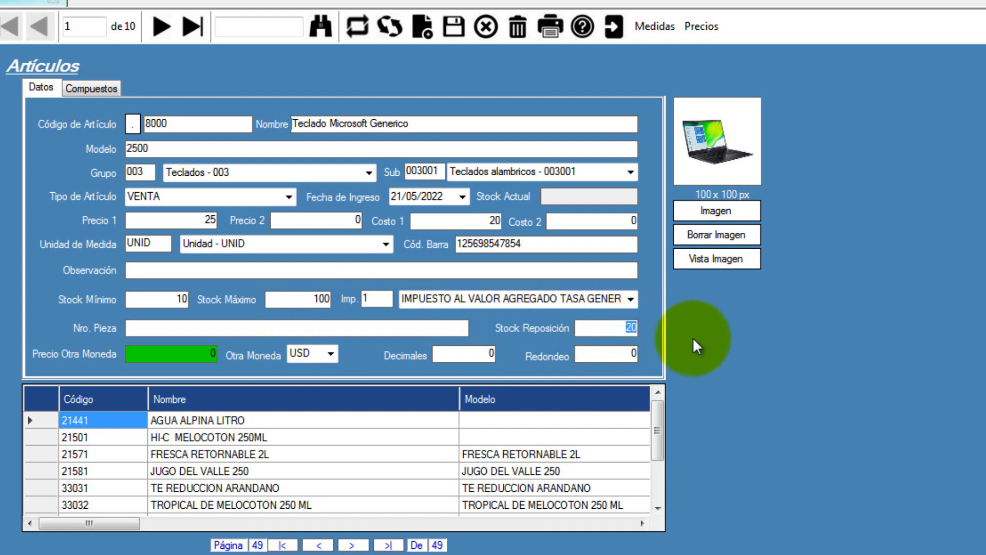
pyautogui.doubleClick(616, 326)
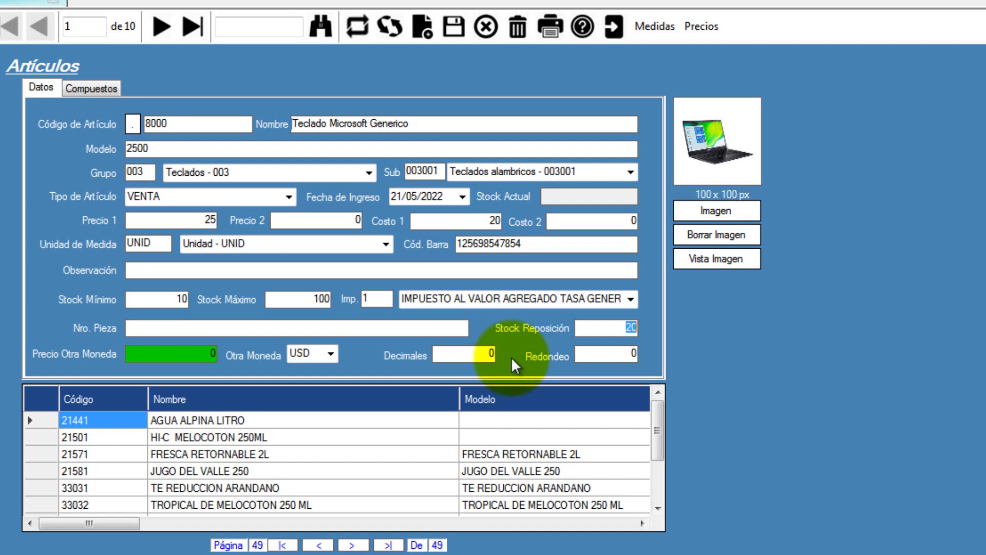
pyautogui.click(491, 353)
pyautogui.click(610, 353)
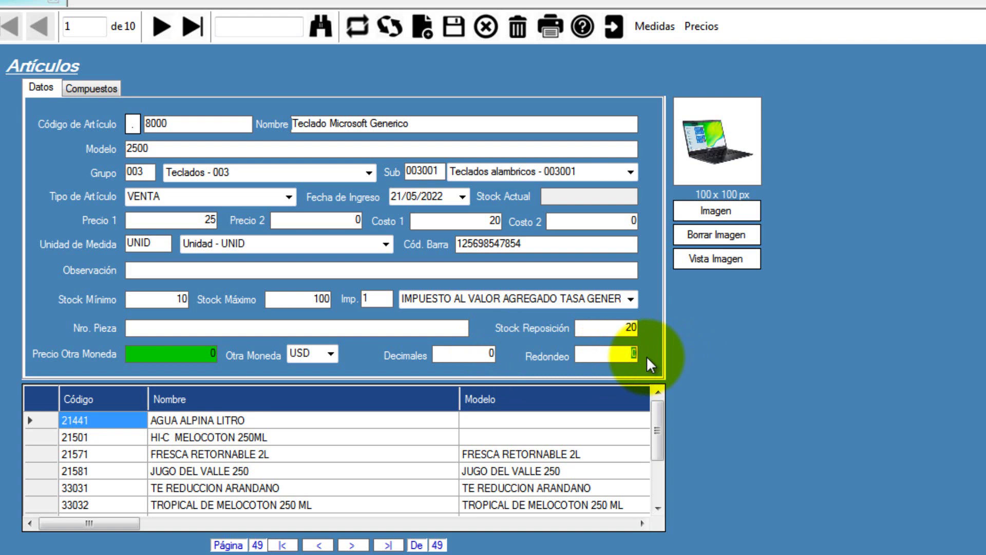
pyautogui.click(463, 353)
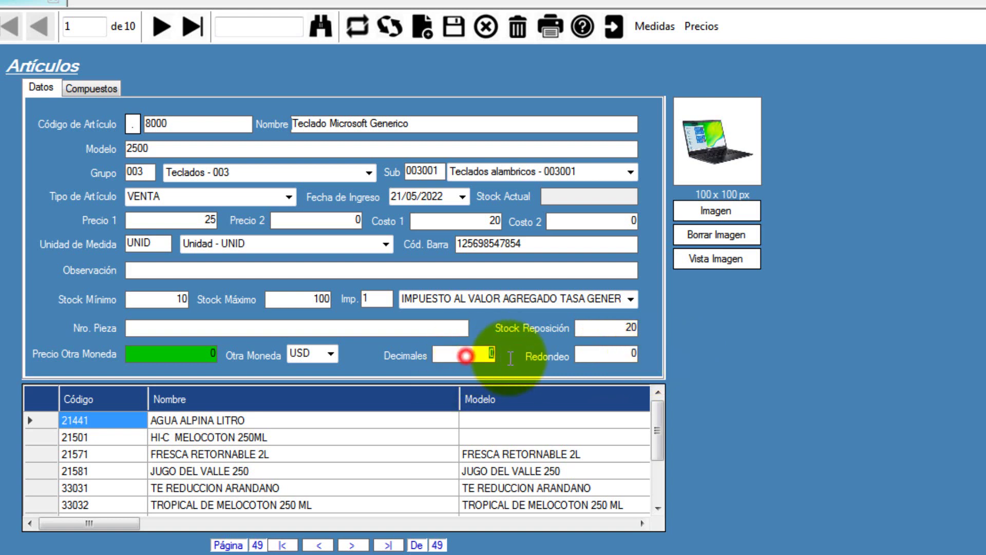
pyautogui.click(633, 353)
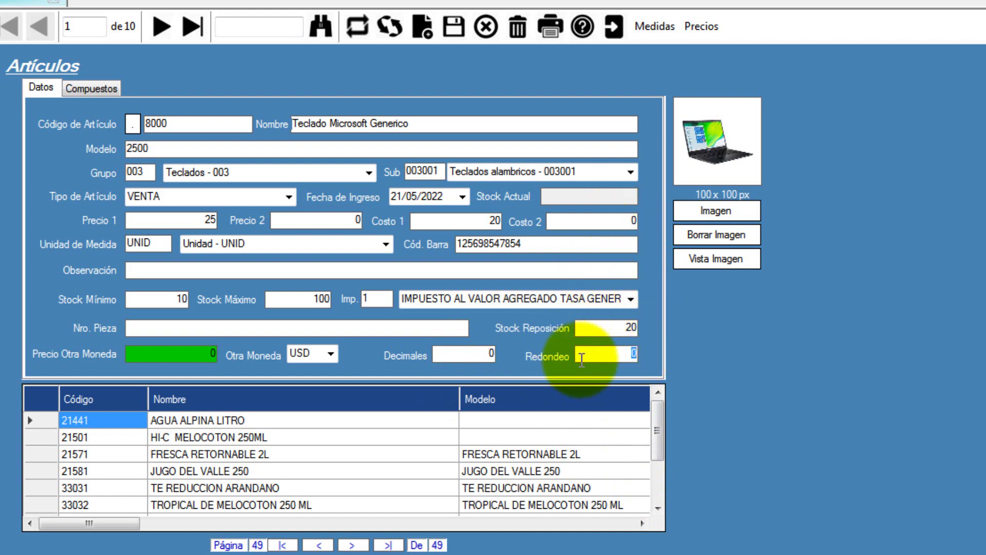
pyautogui.click(87, 86)
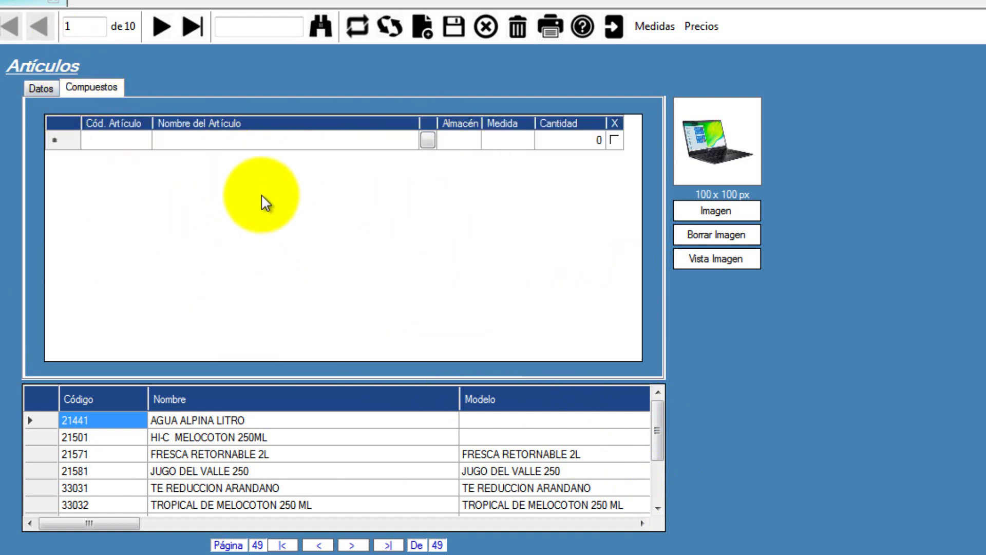
pyautogui.click(41, 93)
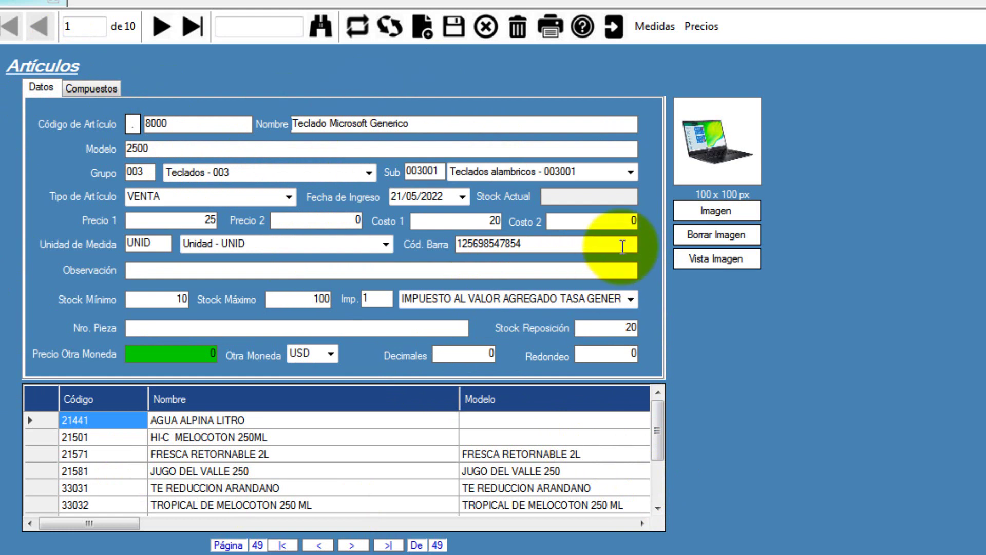
pyautogui.click(93, 88)
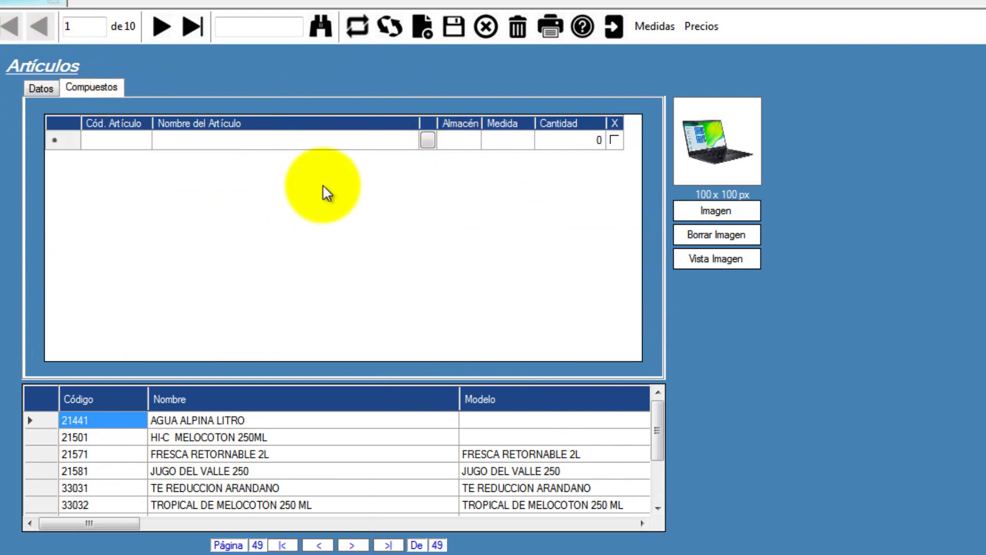
pyautogui.click(43, 88)
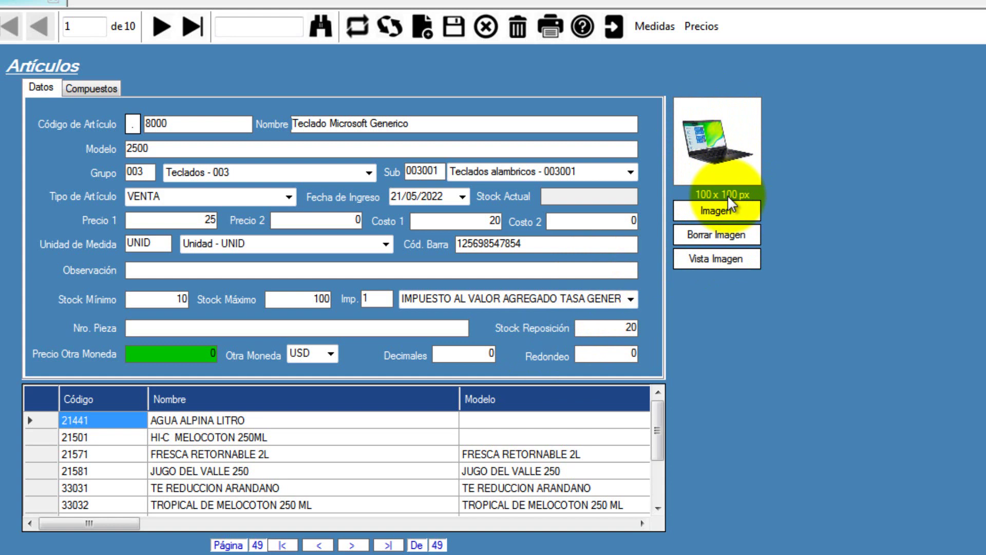
# Remove the laptop picture from the article and save the new keyboard record
pyautogui.click(732, 232)
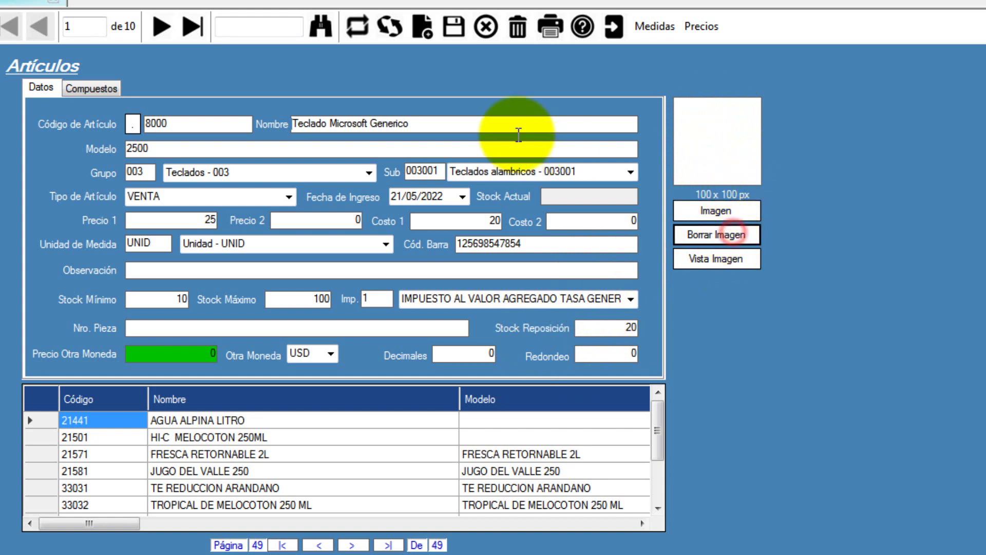
pyautogui.click(452, 26)
pyautogui.click(827, 395)
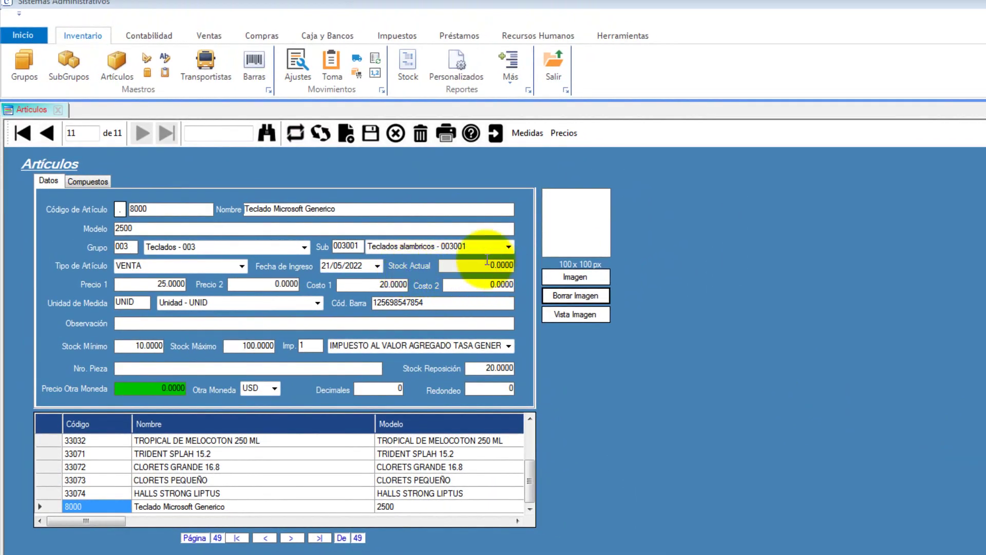
# Create a new inventory adjustment with a line of type E01, Entrada Por Inventario, for article 8000
pyautogui.click(300, 75)
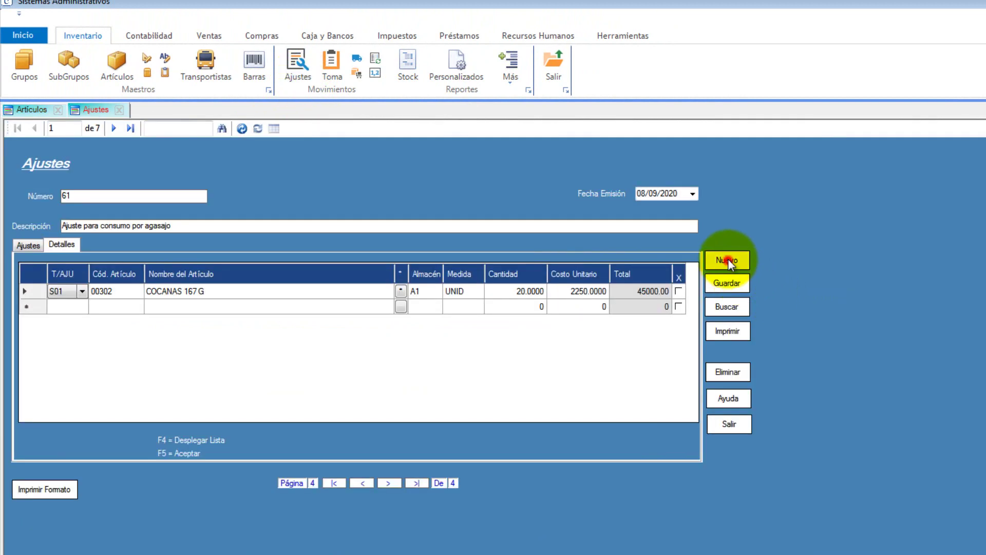
pyautogui.click(727, 259)
pyautogui.click(79, 295)
pyautogui.click(79, 297)
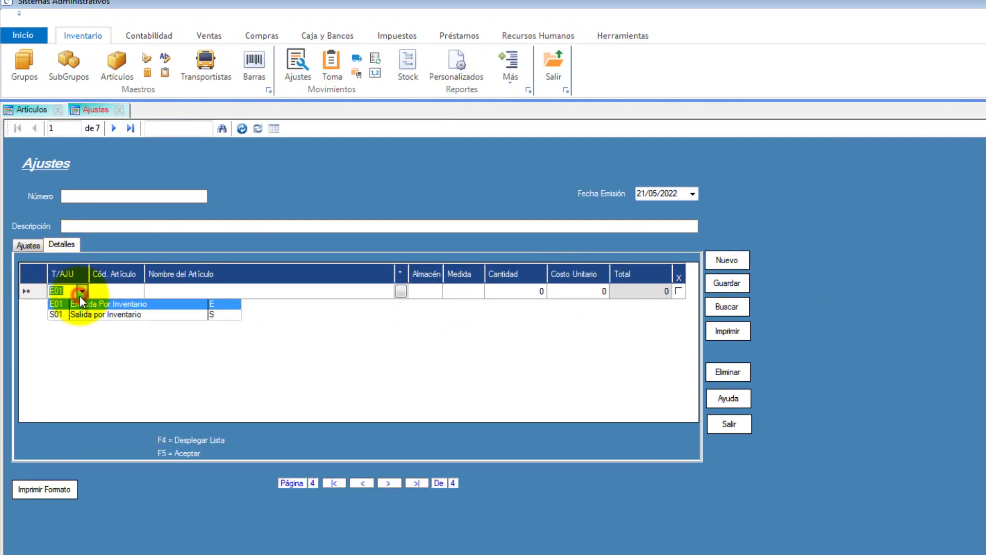
pyautogui.click(83, 317)
pyautogui.click(117, 306)
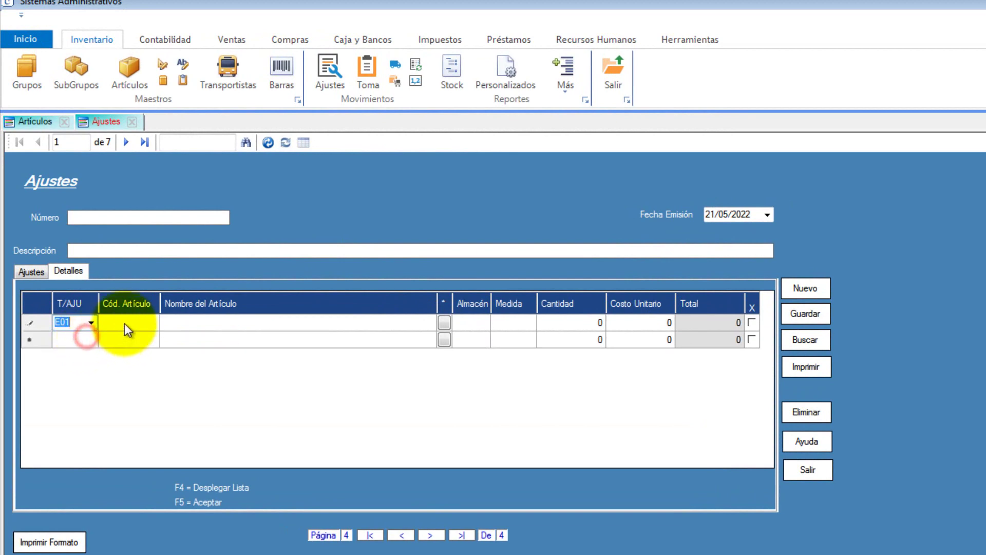
pyautogui.write('8000')
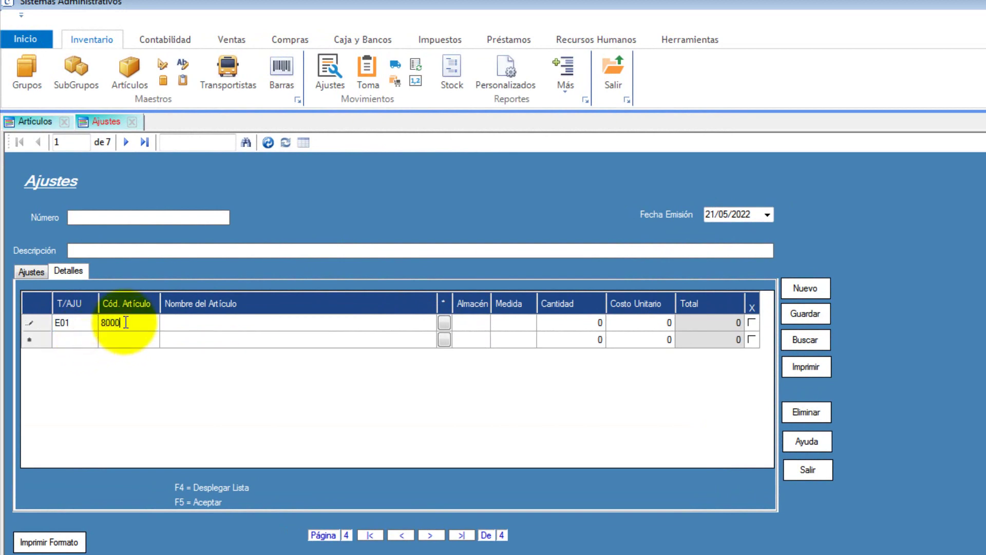
pyautogui.press('Return')
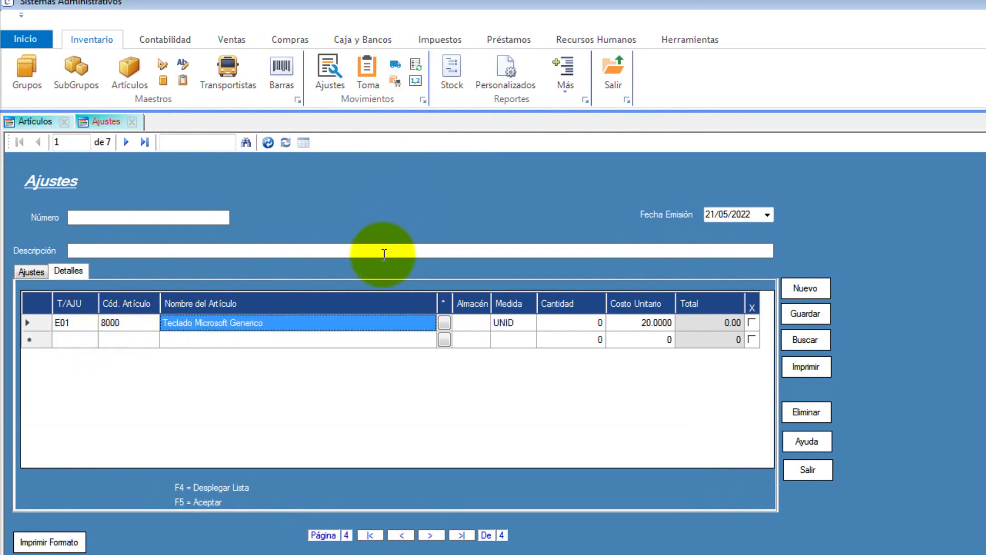
# Open the article lookup for the adjustment line and search for "teclado"
pyautogui.click(445, 323)
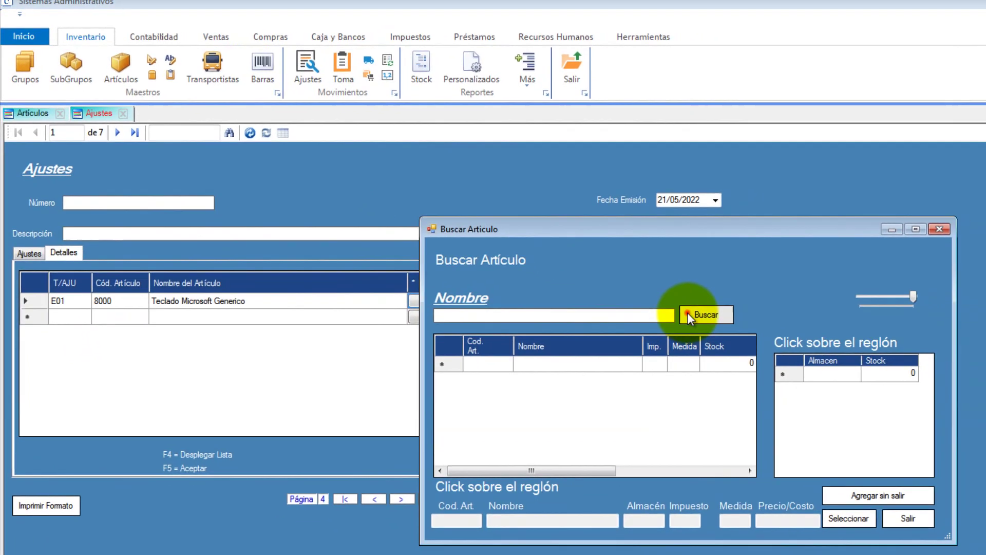
pyautogui.click(756, 337)
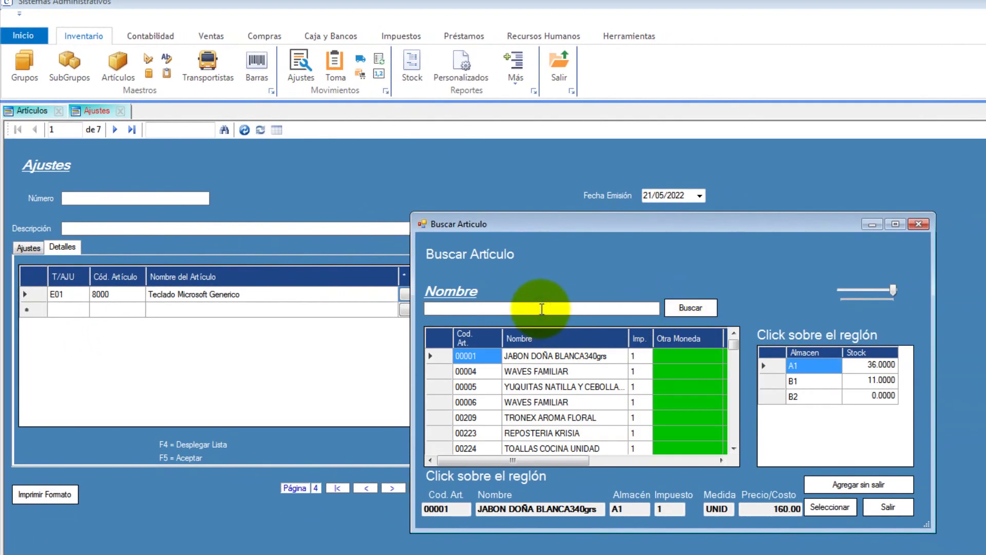
pyautogui.write('teclado')
pyautogui.press('Return')
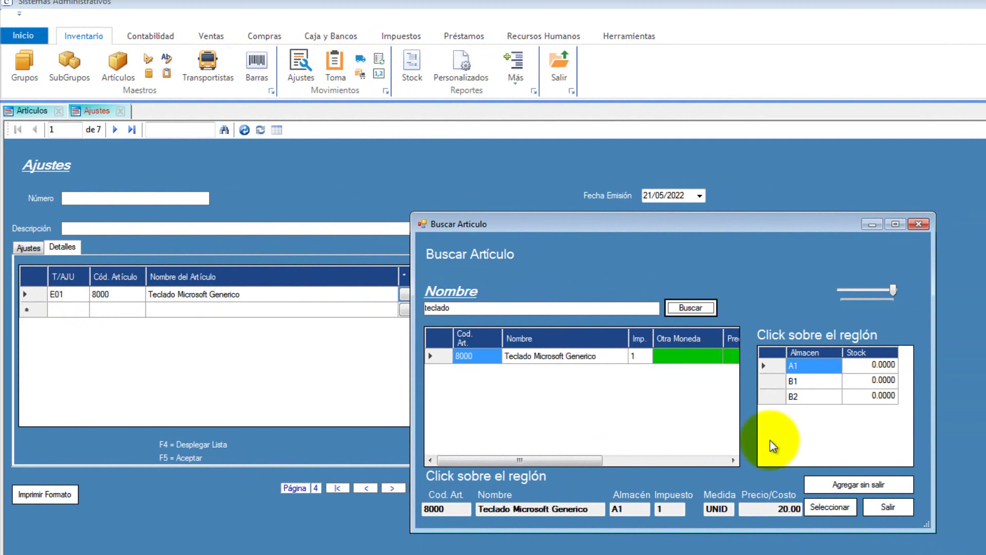
# Choose warehouse A1 for the keyboard and insert that selection into the adjustment line
pyautogui.click(809, 380)
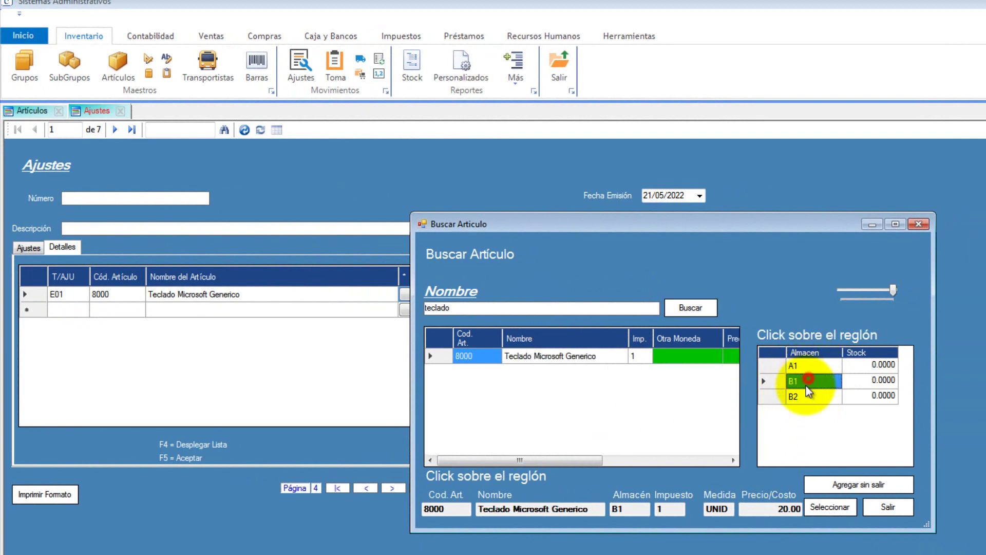
pyautogui.click(804, 395)
pyautogui.click(805, 368)
pyautogui.click(809, 381)
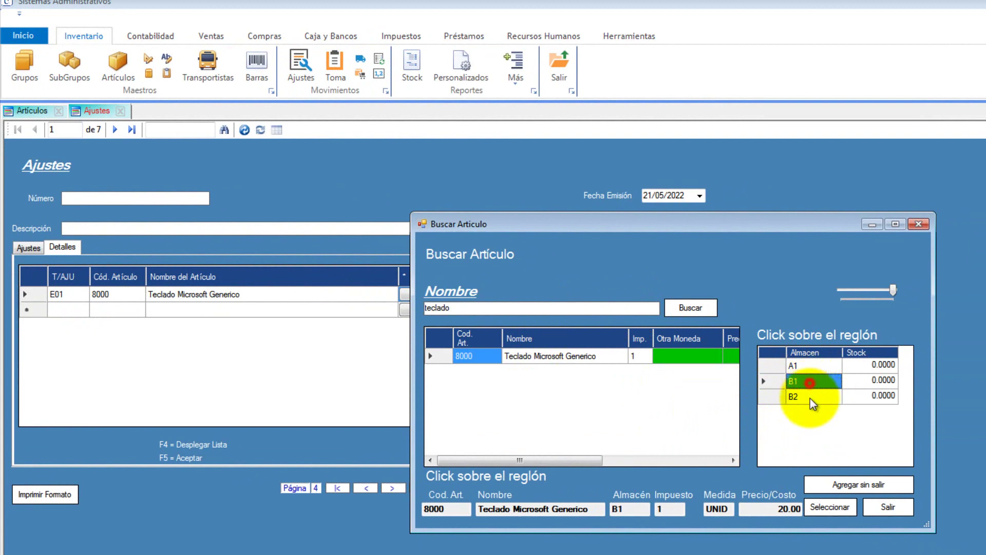
pyautogui.click(808, 396)
pyautogui.click(806, 382)
pyautogui.click(797, 365)
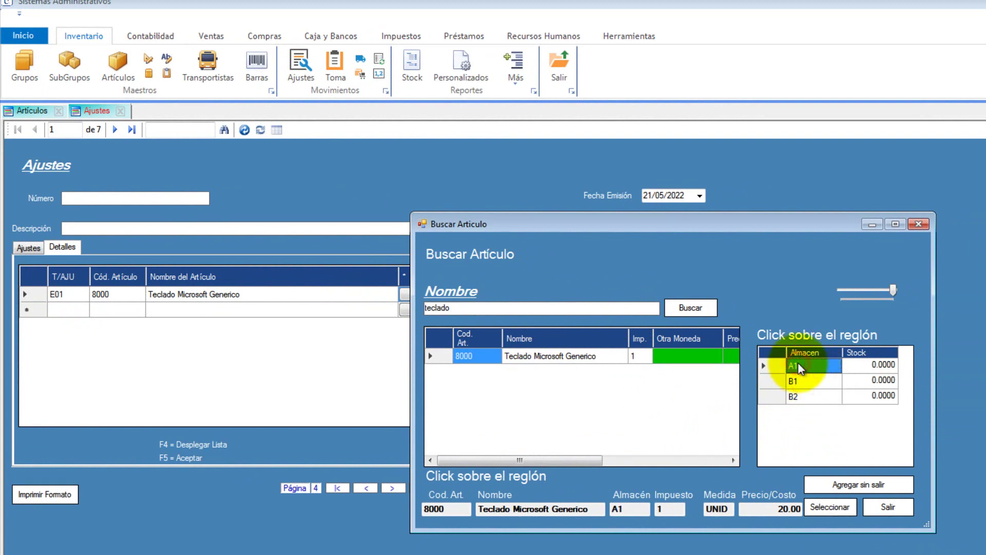
pyautogui.click(779, 365)
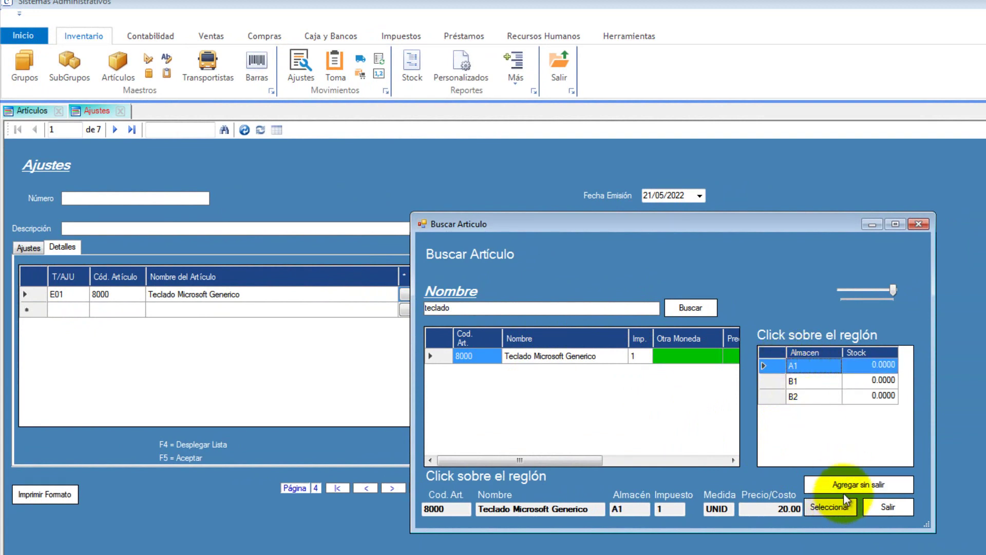
pyautogui.click(840, 504)
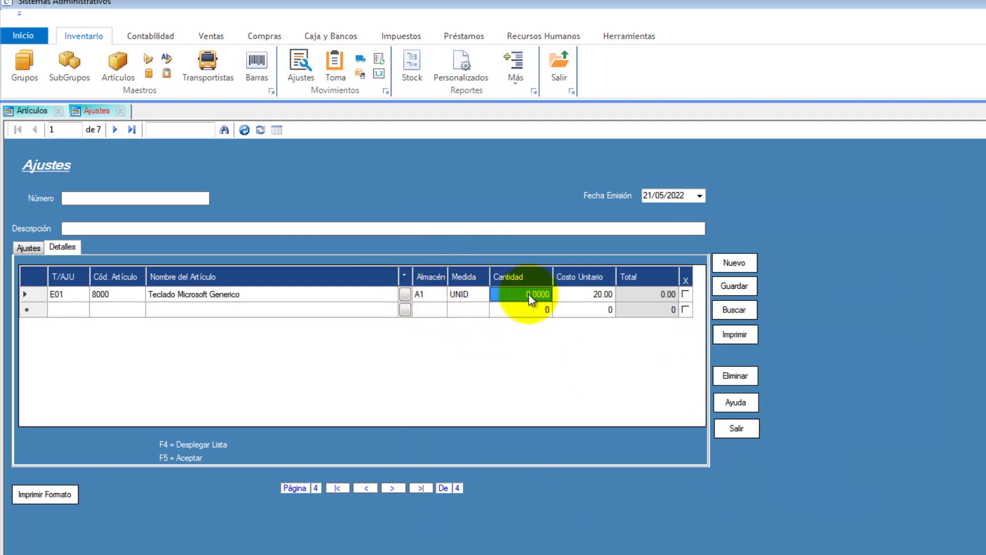
# Set the adjustment line's quantity to 10, keep its unit cost, and save the adjustment
pyautogui.write('10')
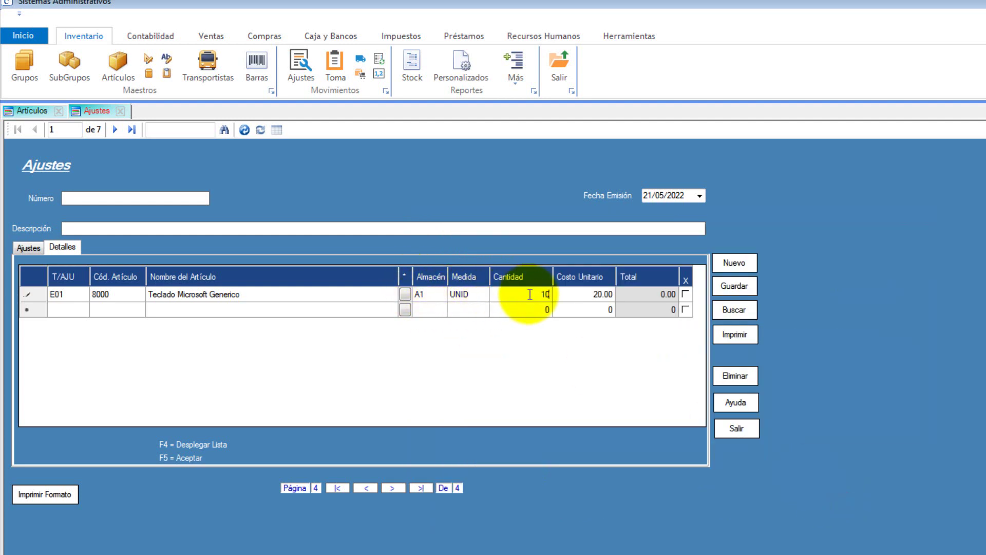
pyautogui.press('Tab')
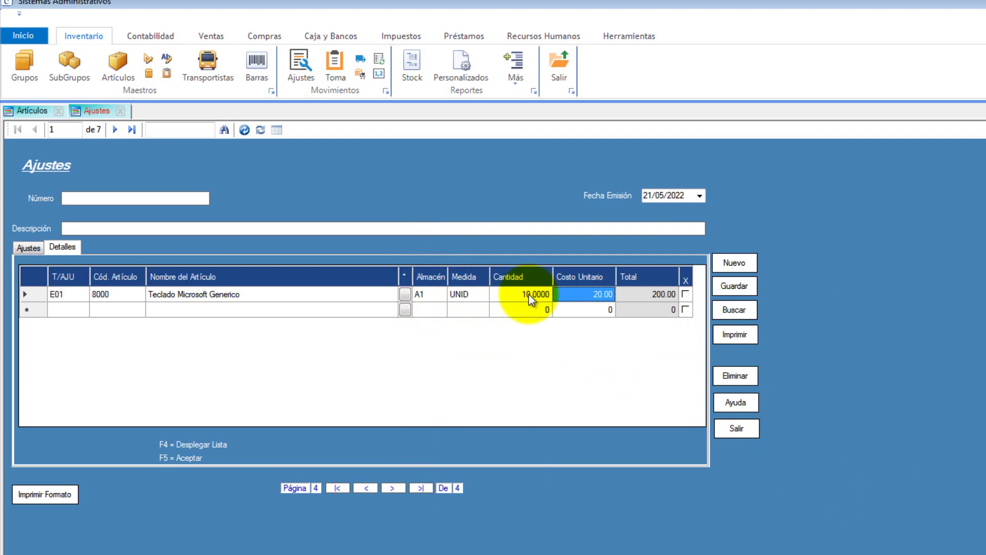
pyautogui.press('Tab')
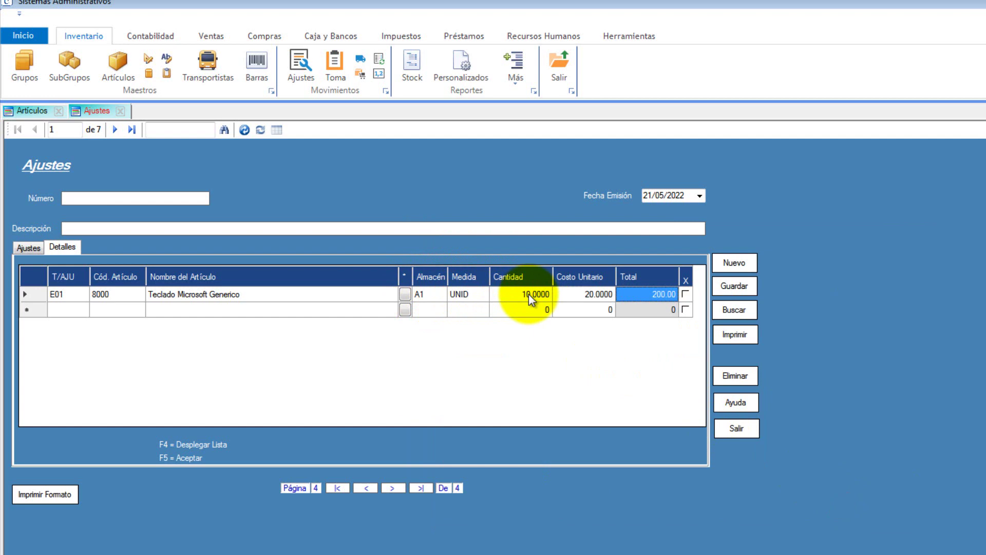
pyautogui.press('Tab')
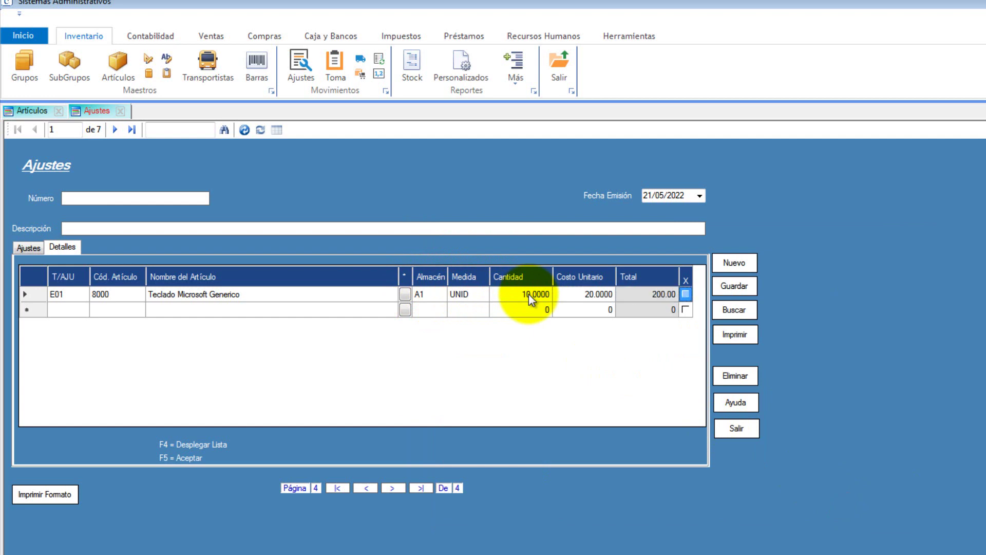
pyautogui.click(739, 286)
pyautogui.click(676, 430)
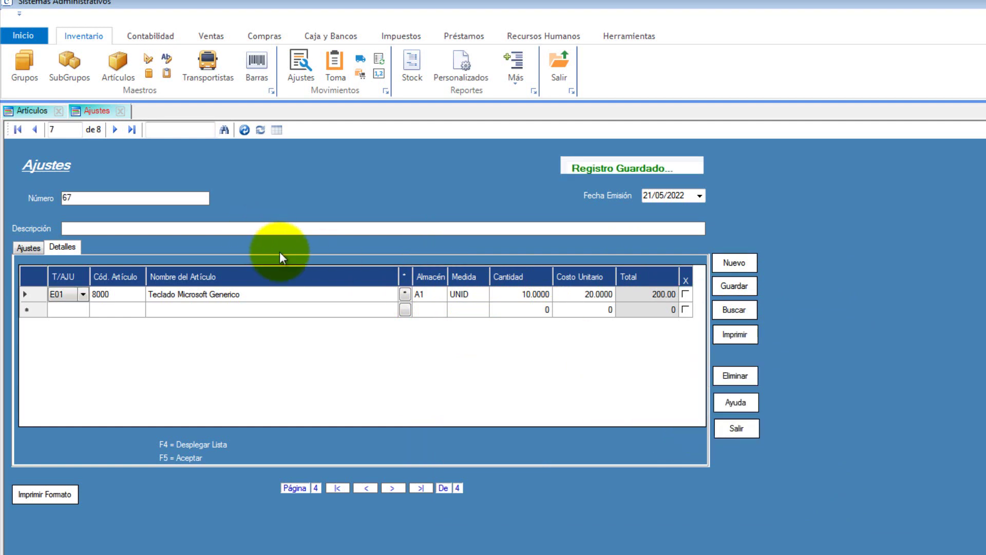
# Enter "Valores Inciales" as the adjustment's description and save the modified record
pyautogui.click(130, 224)
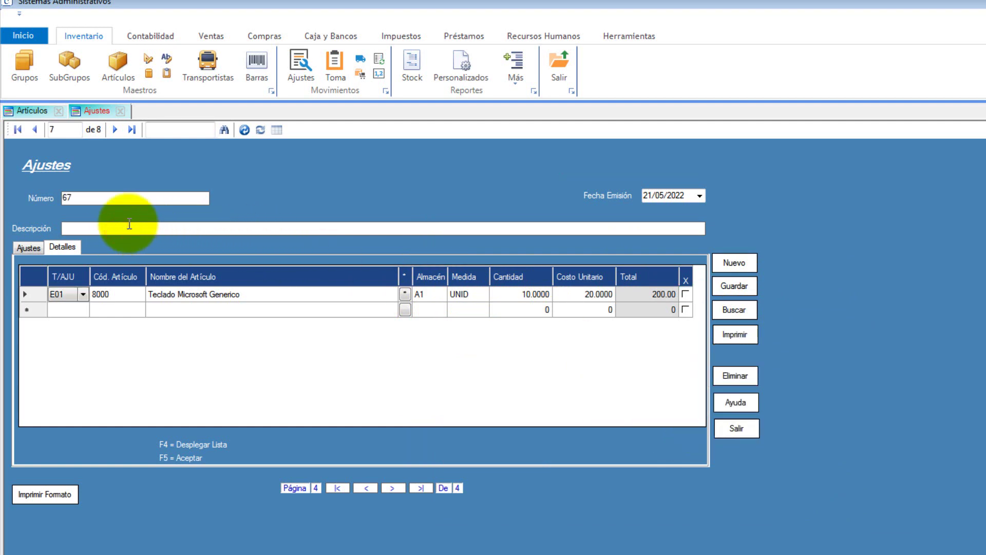
pyautogui.write('Valores INciales')
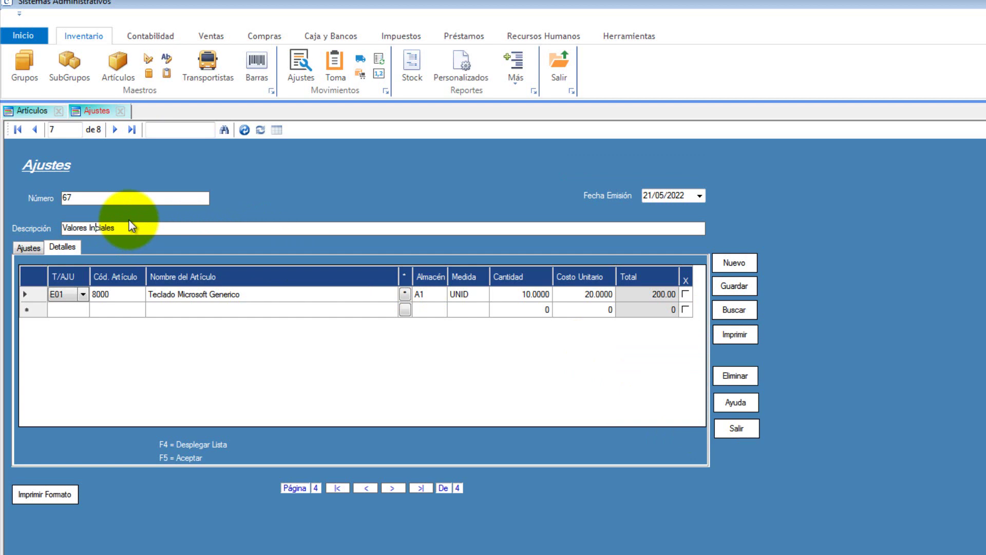
pyautogui.click(727, 291)
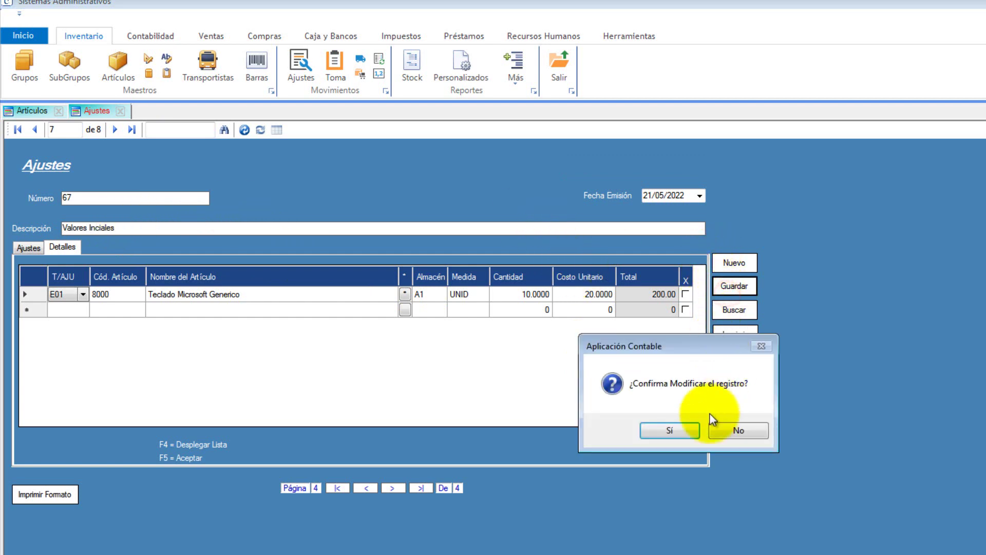
pyautogui.click(670, 432)
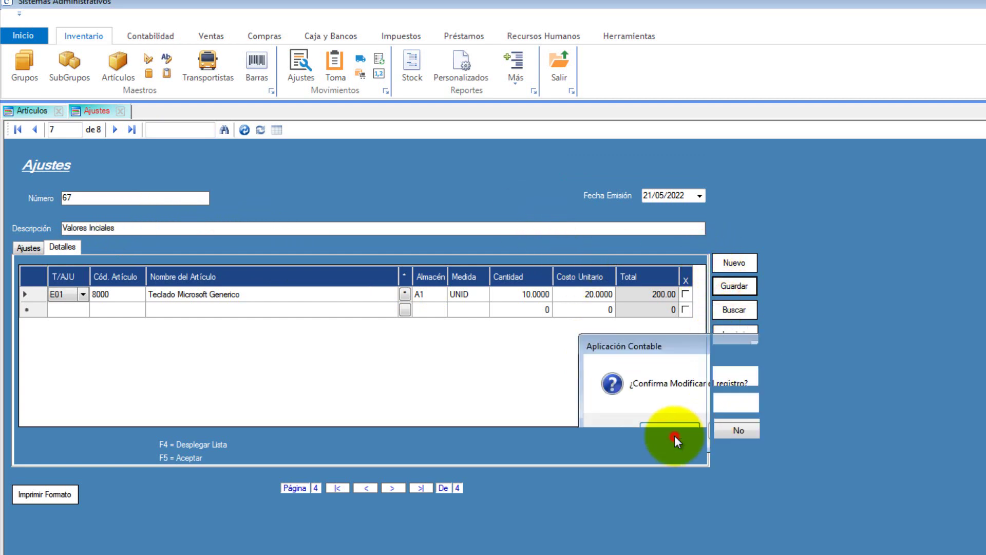
# Refresh the article's data and compare its Stock Actual with the quantity in the saved adjustment
pyautogui.click(30, 112)
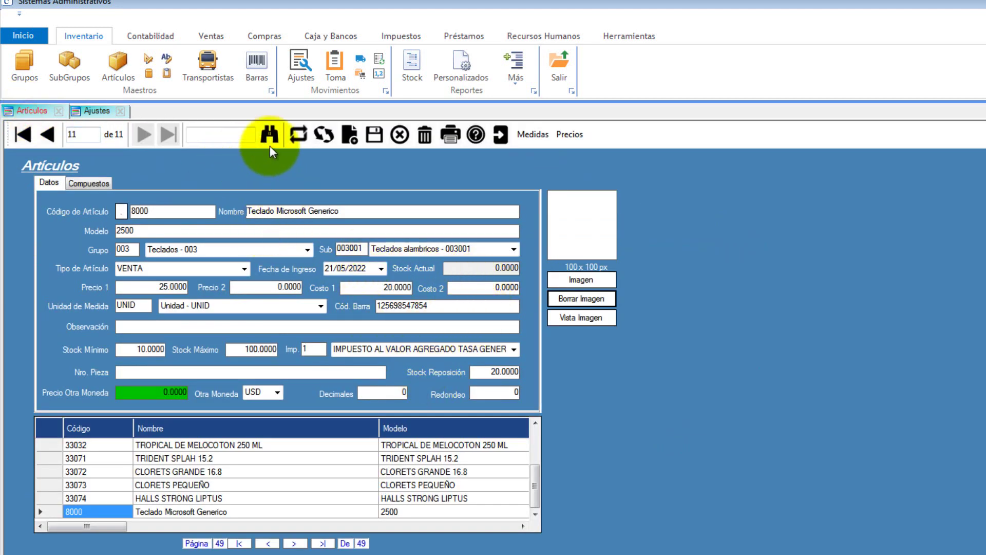
pyautogui.click(329, 136)
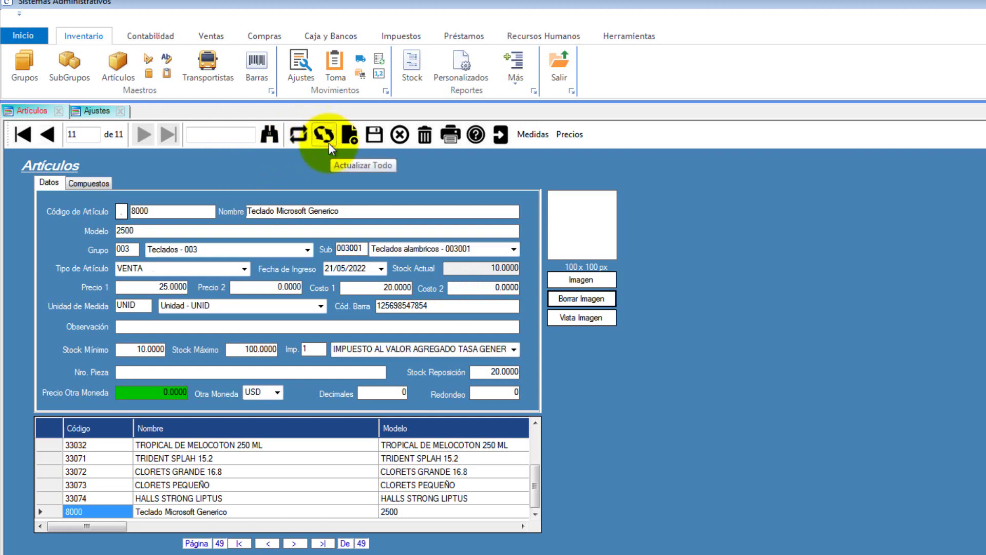
pyautogui.doubleClick(487, 269)
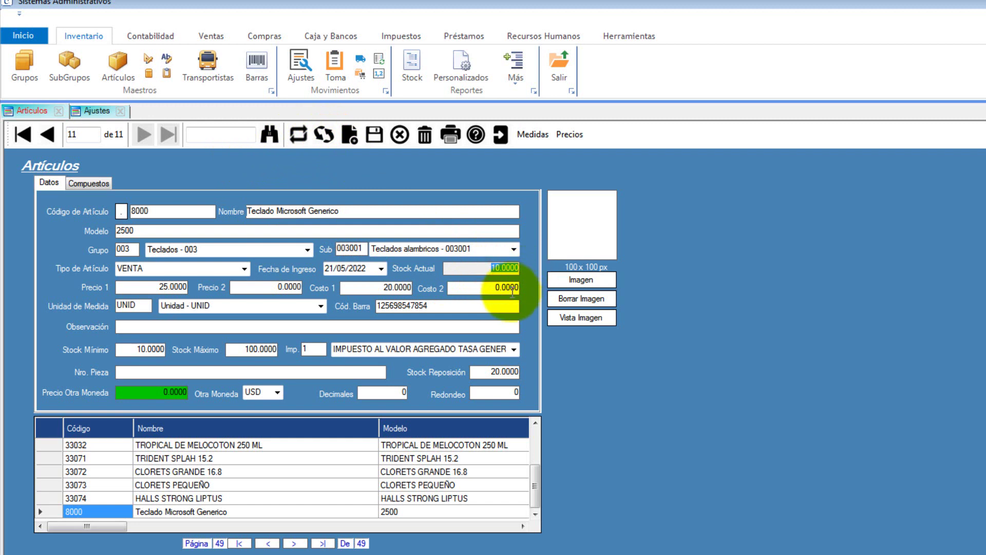
pyautogui.click(92, 111)
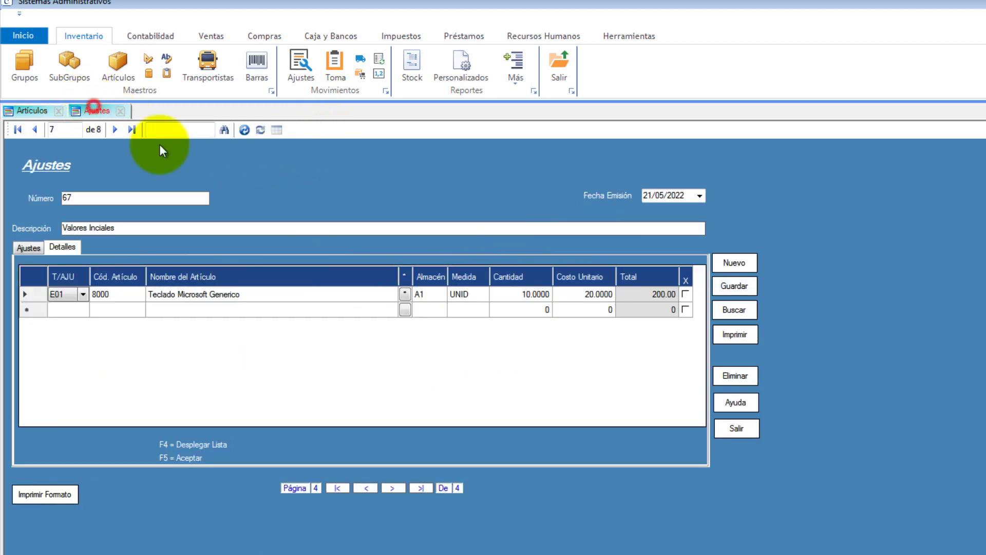
pyautogui.click(525, 293)
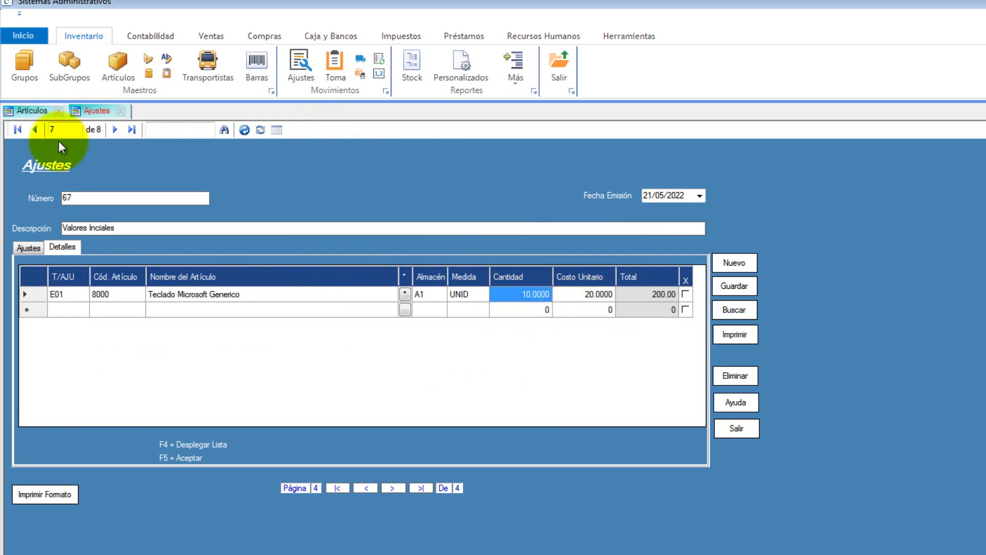
pyautogui.click(45, 110)
pyautogui.moveTo(485, 268); pyautogui.dragTo(510, 268)
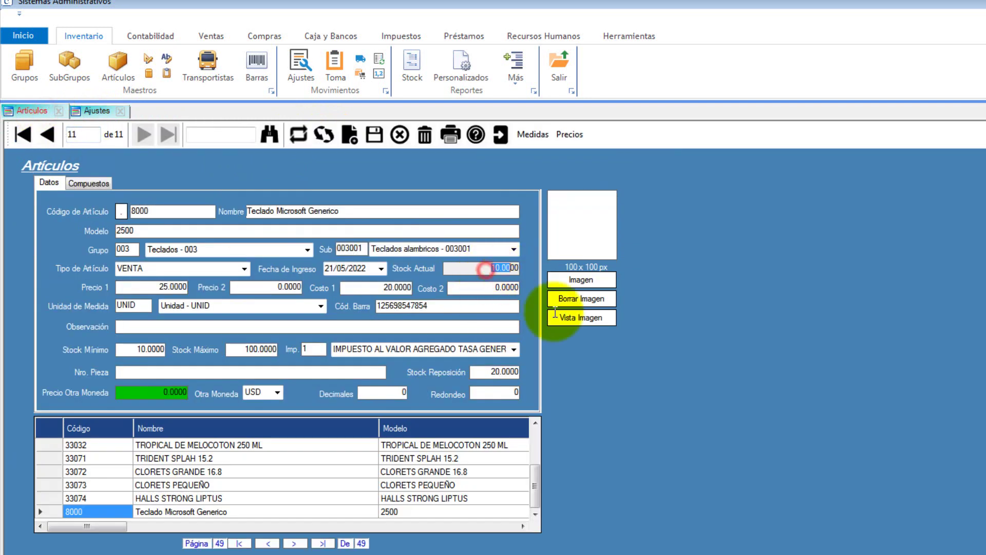